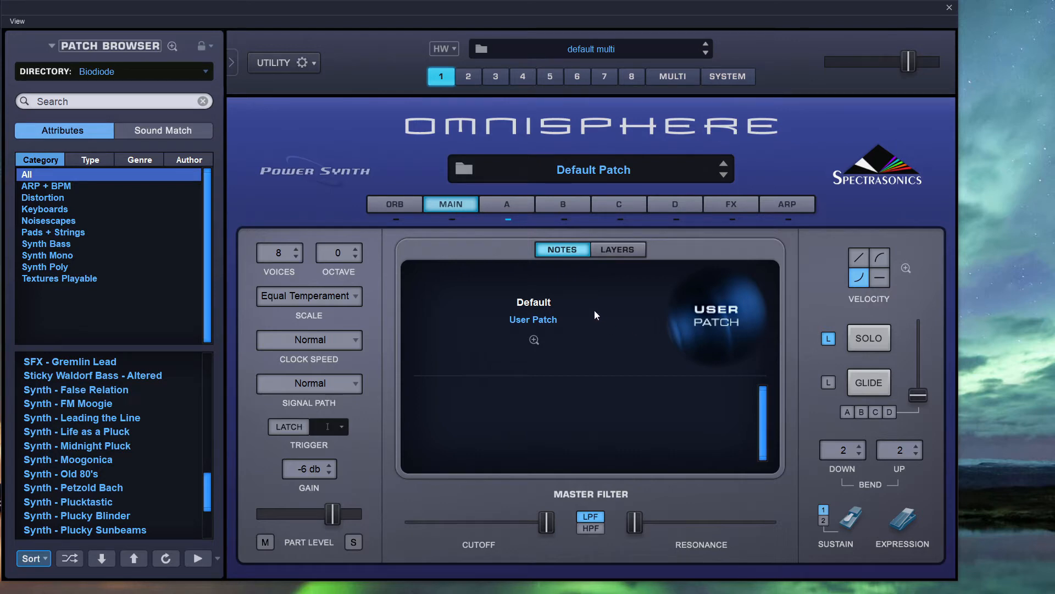
- Open layer A and compare the Sine waveform with SawSquare Bright in its oscillator, ending on SawSquare Bright
left_click(513, 208)
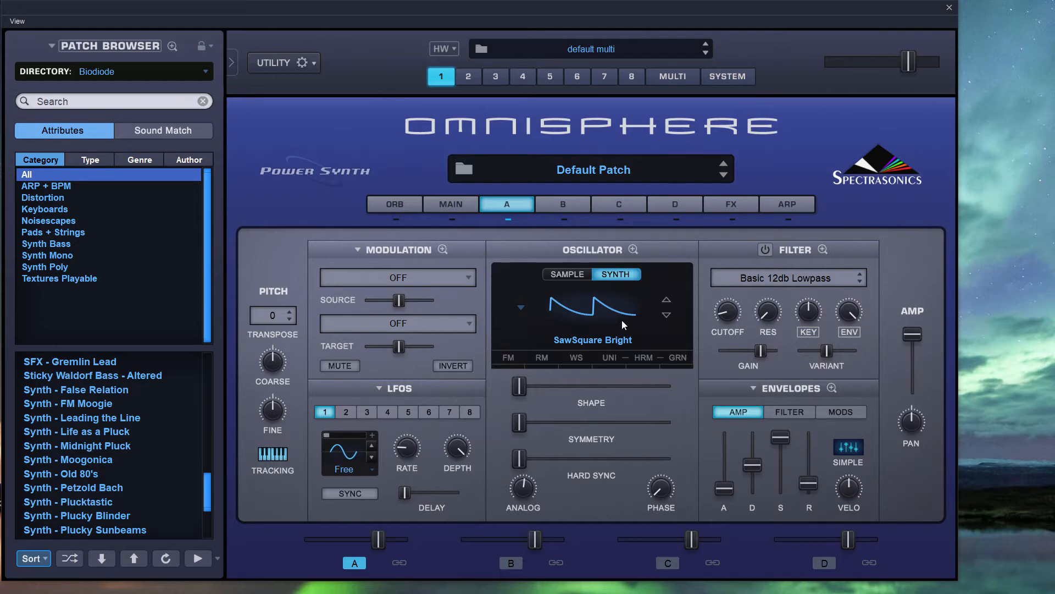
left_click(667, 316)
left_click(667, 316)
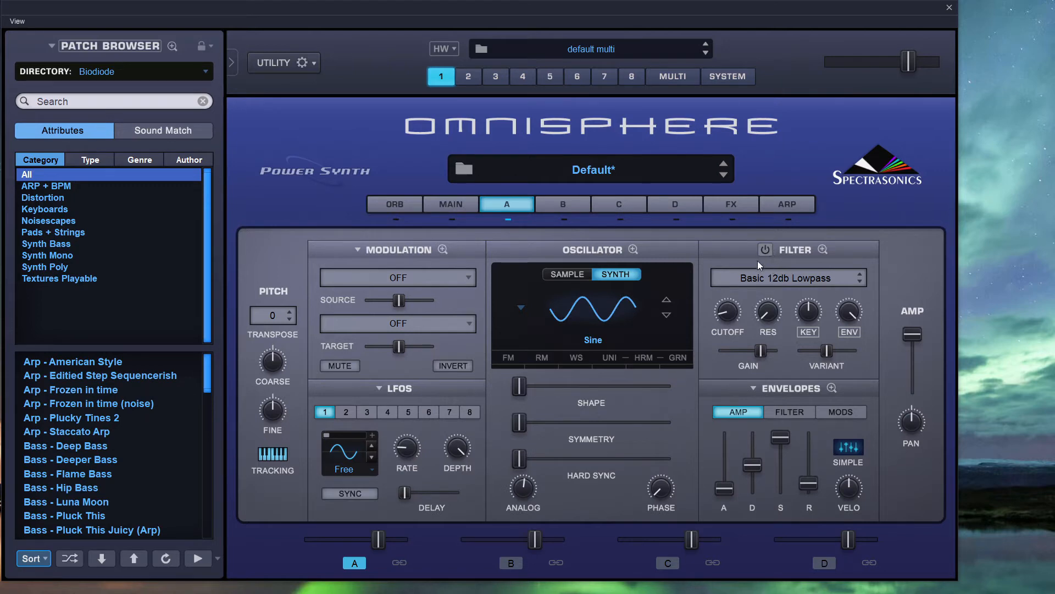
left_click(667, 301)
left_click(666, 301)
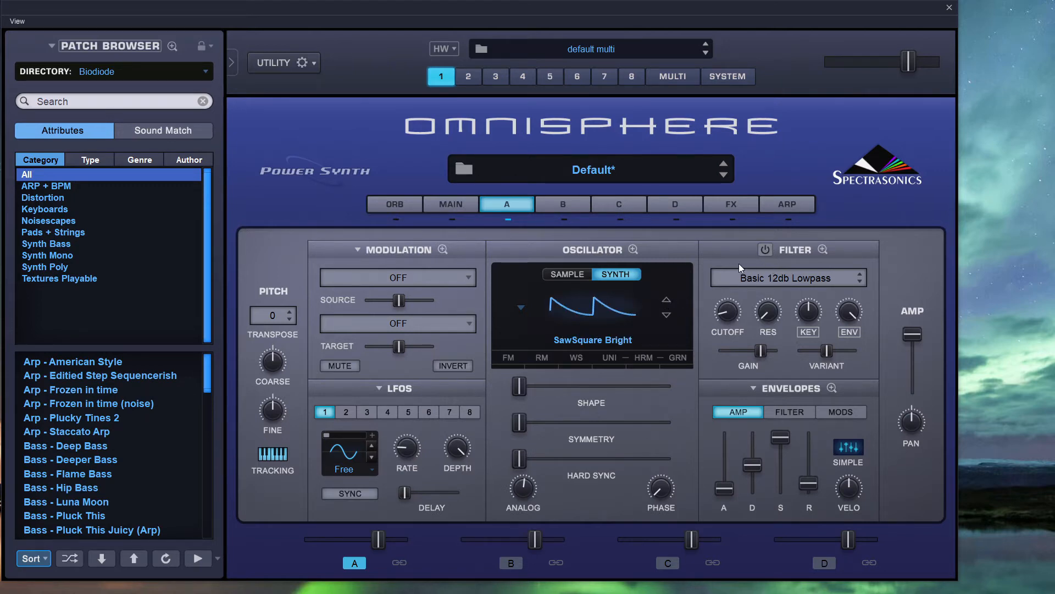
- Turn on layer A's filter and compare Sine and SawSquare Bright through it, ending on SawSquare Bright
left_click(790, 281, "ctrl")
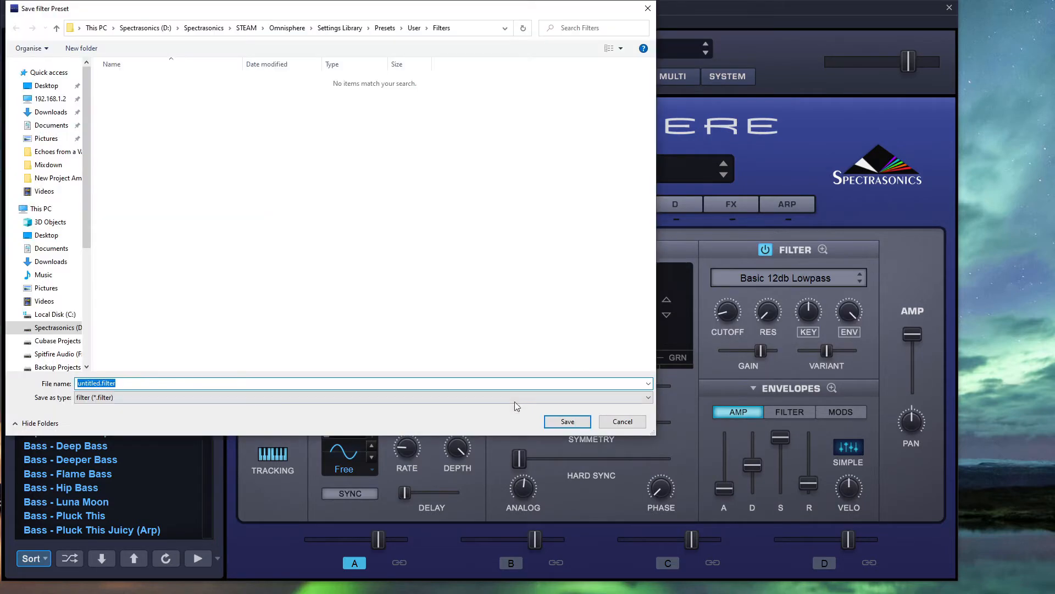
left_click(622, 421)
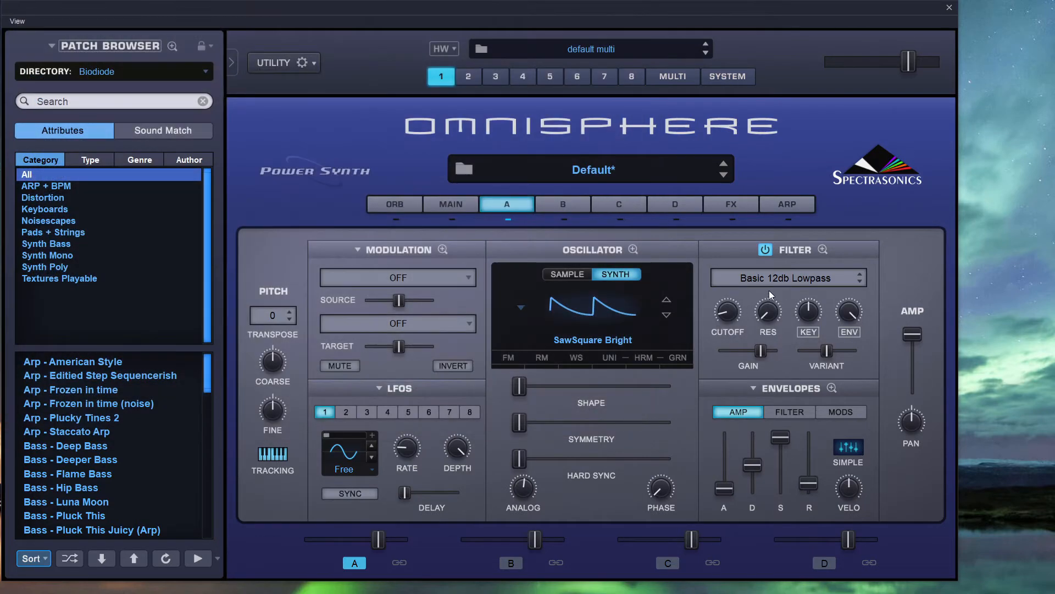
left_click(672, 315)
left_click(672, 315)
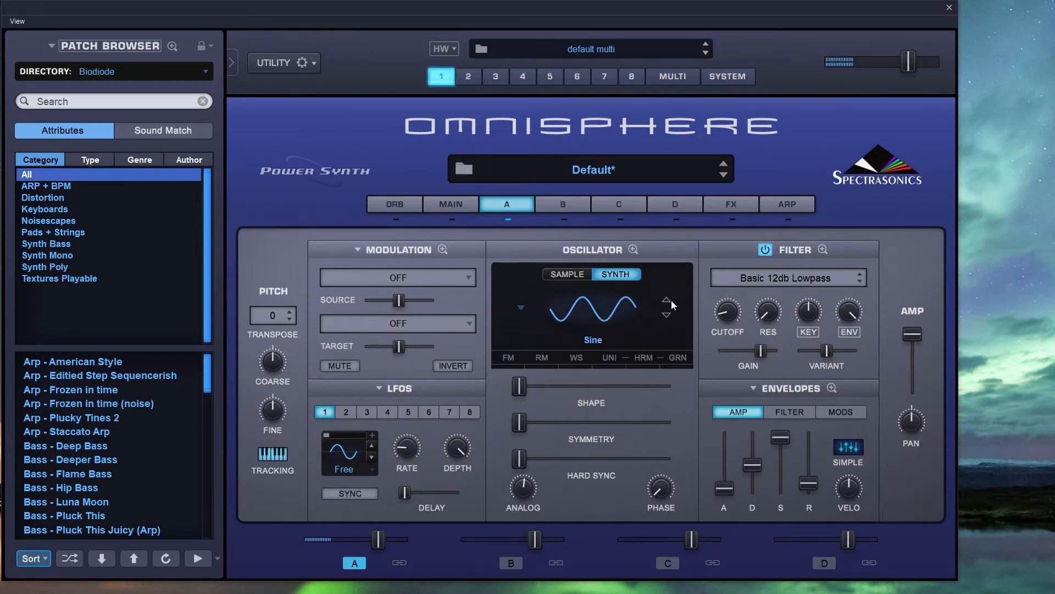
left_click(671, 300)
left_click(671, 301)
left_click(784, 283)
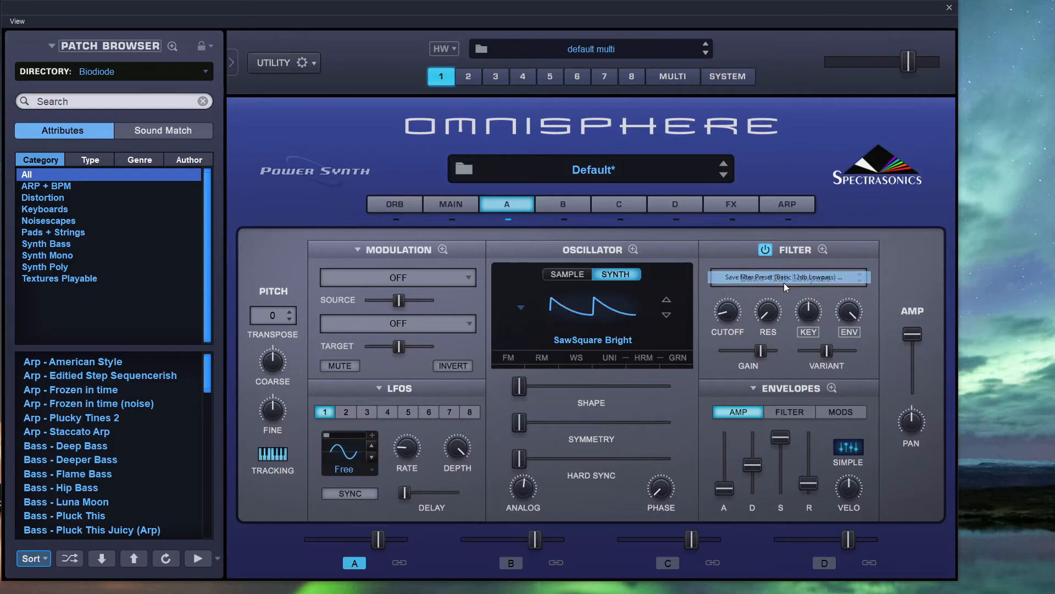
left_click(784, 281)
left_click(607, 425)
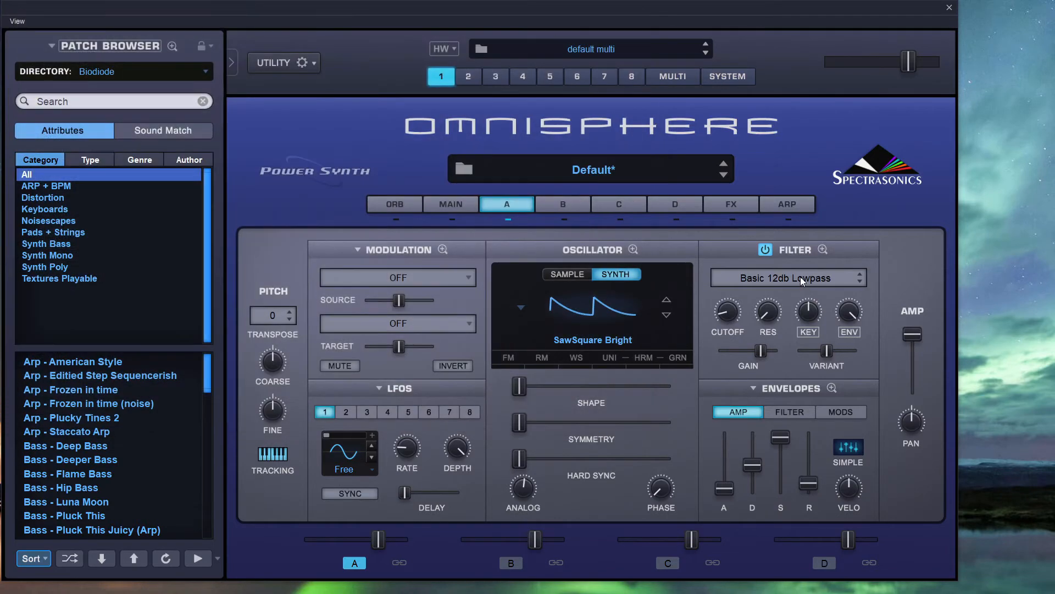
- Load the Rich and Moogie3 preset from the lowpass filters into layer A's filter
left_click(800, 277)
mouse_move(806, 319)
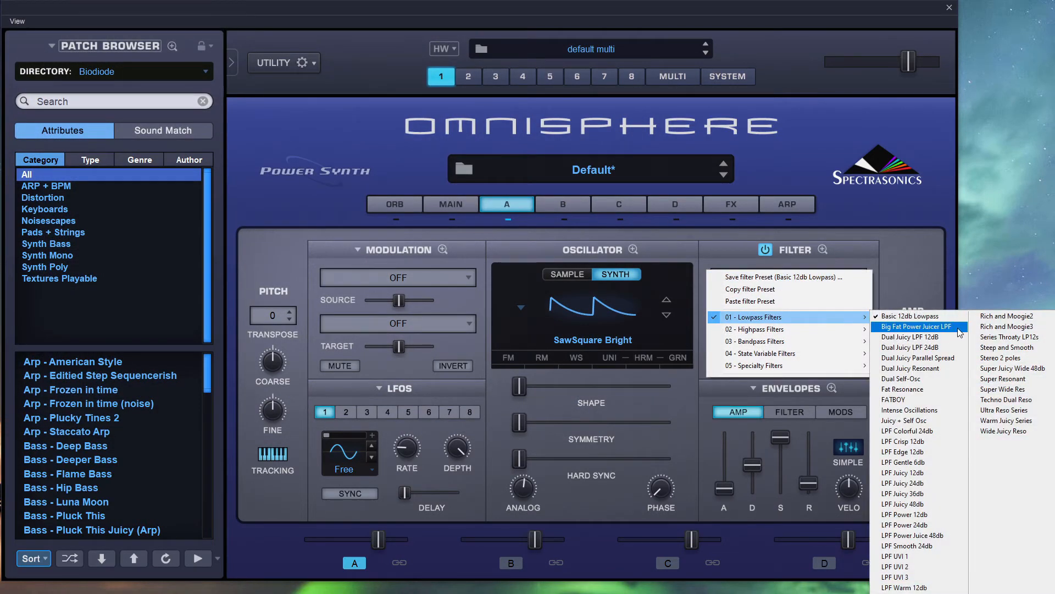
left_click(999, 328)
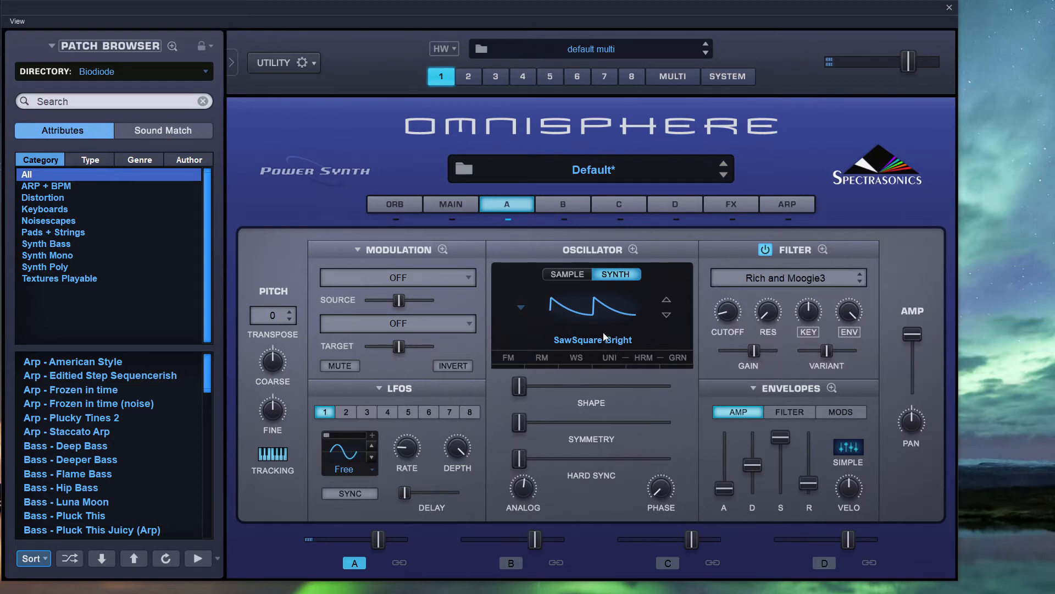
- Set the filter's resonance to about 0.120 and adjust the decay and release of the filter envelope
left_click_drag(734, 313, 769, 299)
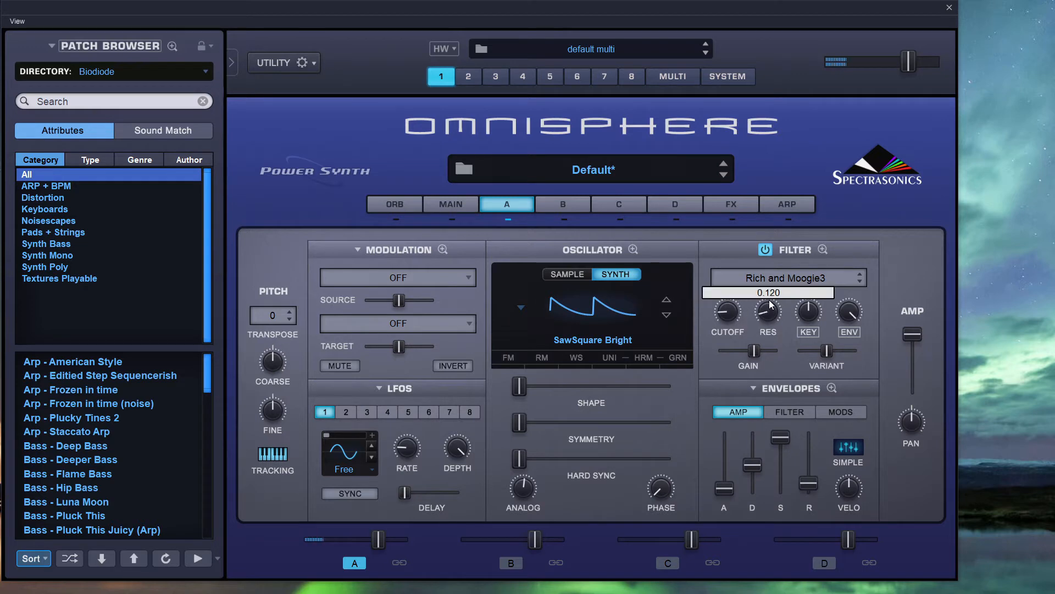
left_click(776, 413)
left_click_drag(761, 461, 810, 474)
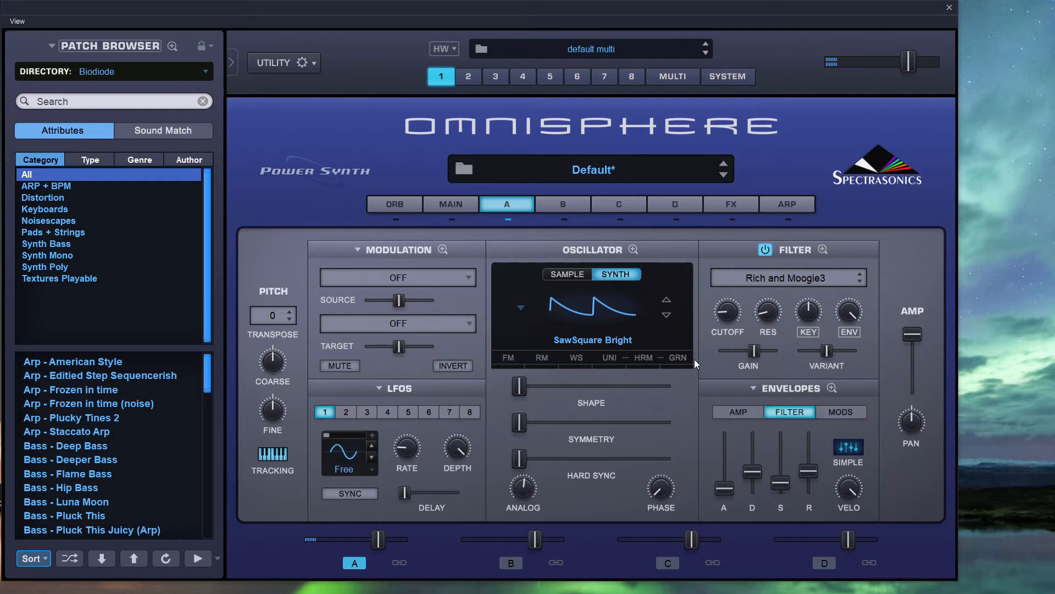
- Enable the oscillator's Waveshaper with Bit Crush at 0.000 and set the Shaper Depth to about halfway
left_click(576, 358)
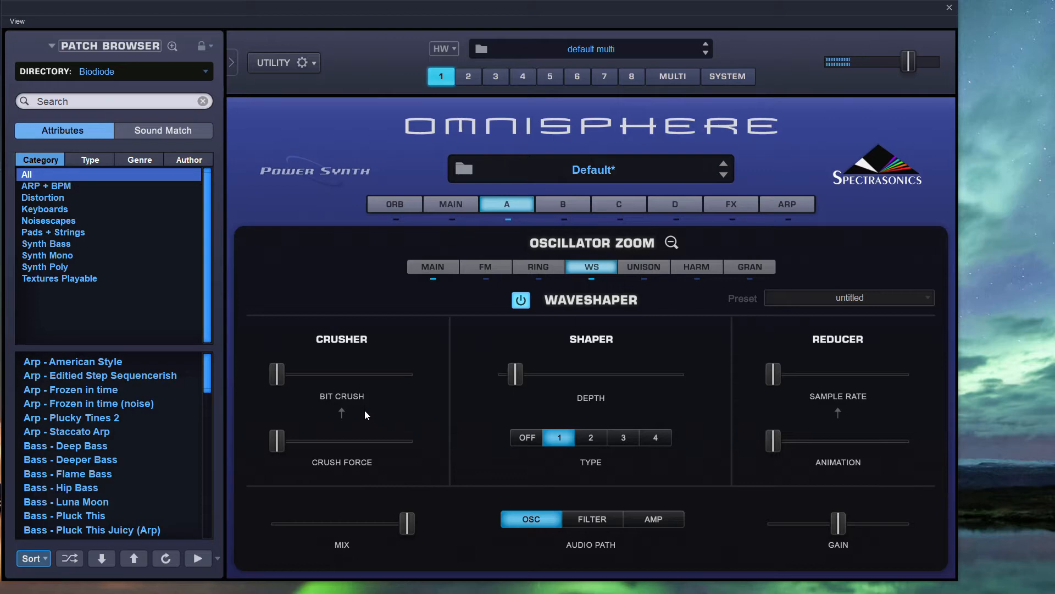
left_click_drag(280, 373, 259, 369)
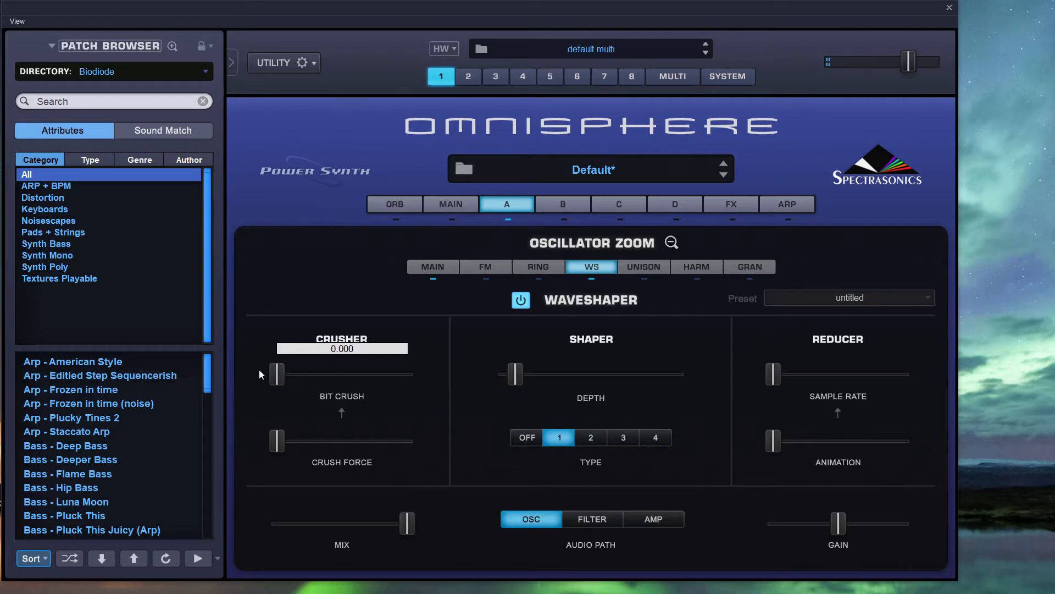
left_click_drag(521, 378, 594, 384)
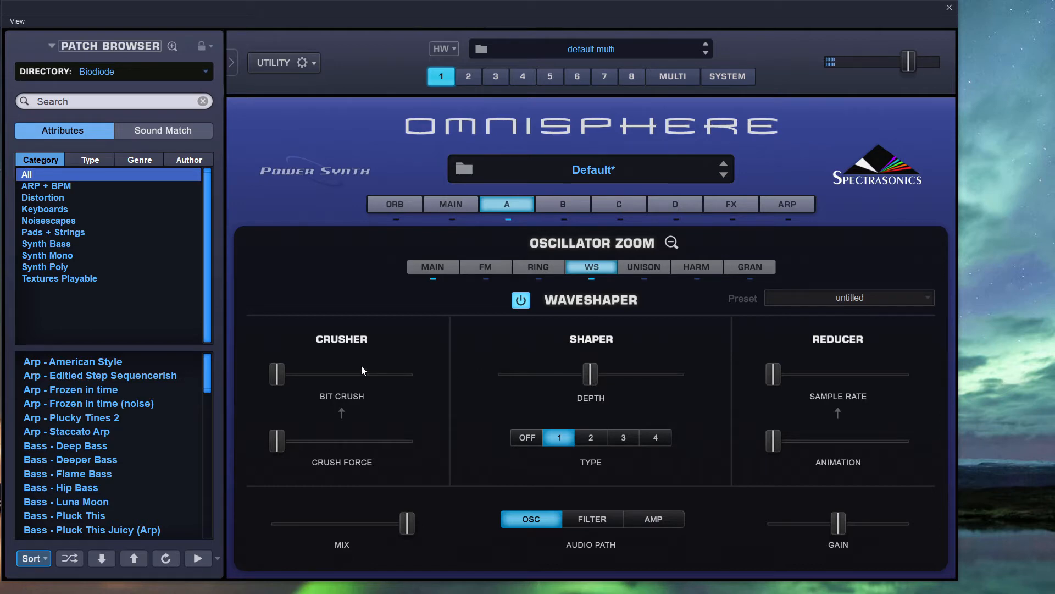
- Raise the Crusher's Bit Crush and Crush Force each to about 80 percent to hear the effect
left_click_drag(288, 374, 314, 396)
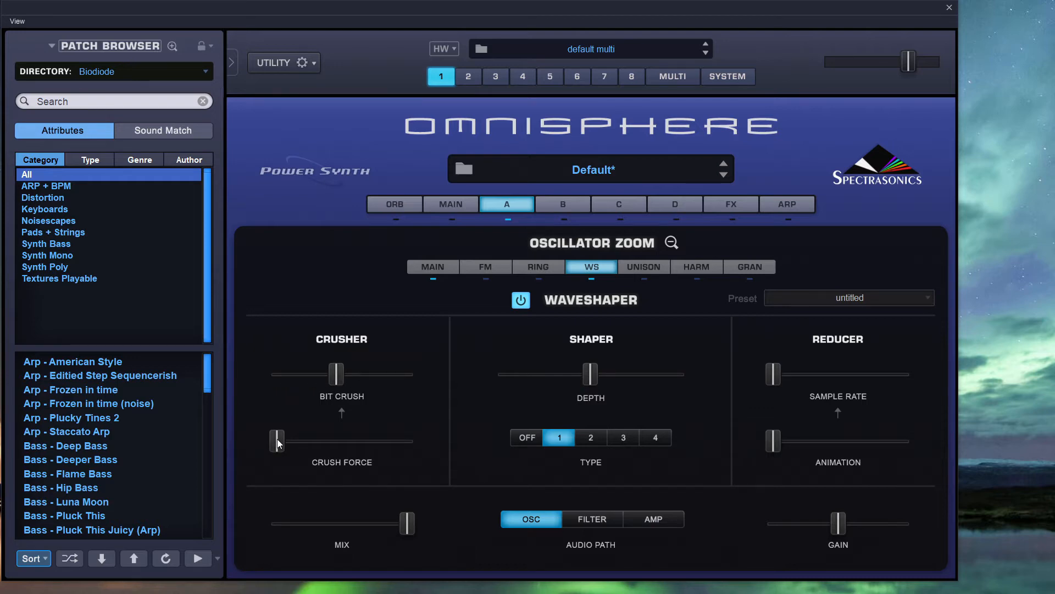
left_click_drag(278, 443, 383, 444)
left_click_drag(342, 371, 386, 372)
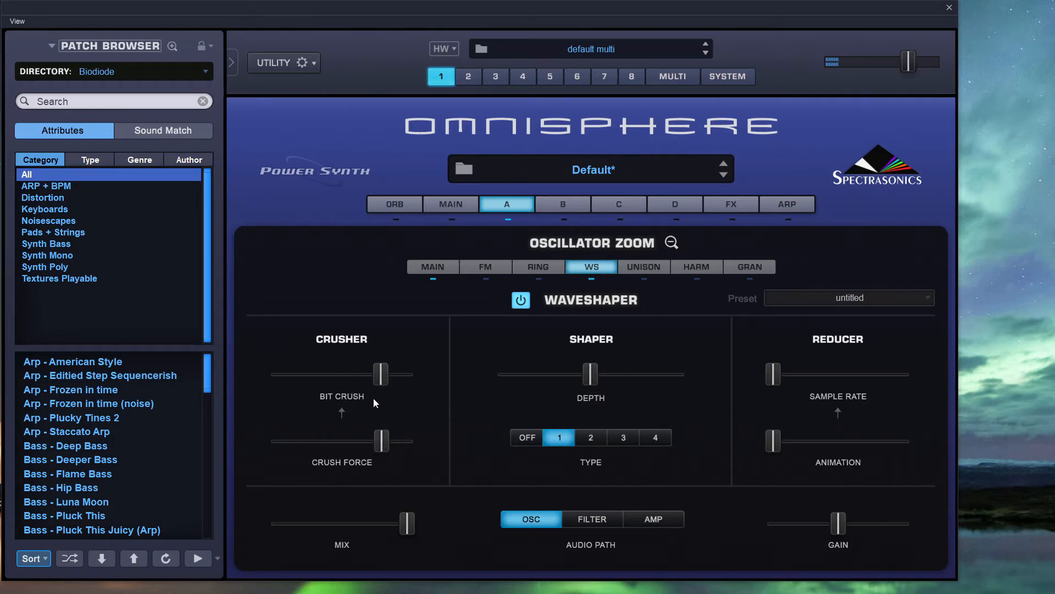
- Lower Bit Crush to about 20 percent and sweep Crush Force through its range, ending at maximum
left_click_drag(374, 441, 344, 446)
left_click_drag(271, 437, 408, 443)
left_click_drag(373, 377, 306, 376)
left_click_drag(399, 438, 368, 443)
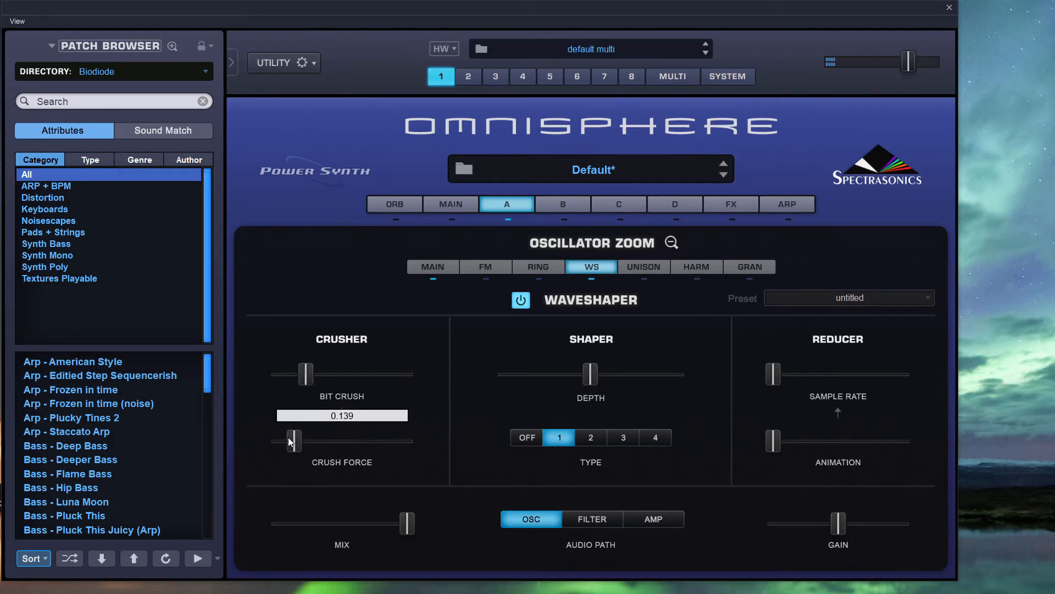
left_click_drag(288, 437, 386, 412)
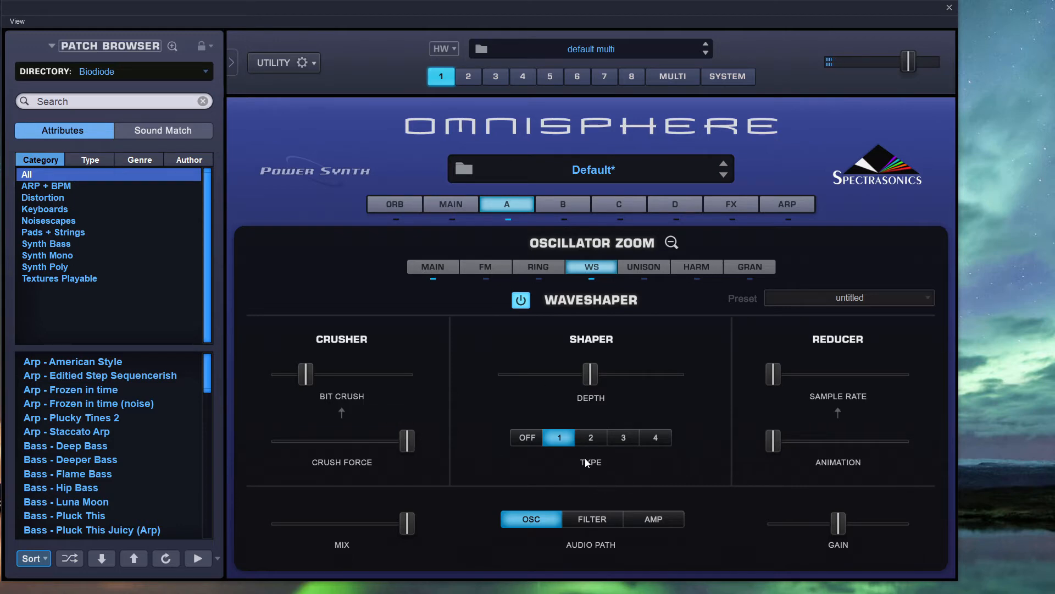
- Select Shaper type 4 and try Bit Crush at about two thirds with Crush Force at about 40 percent
left_click(664, 441)
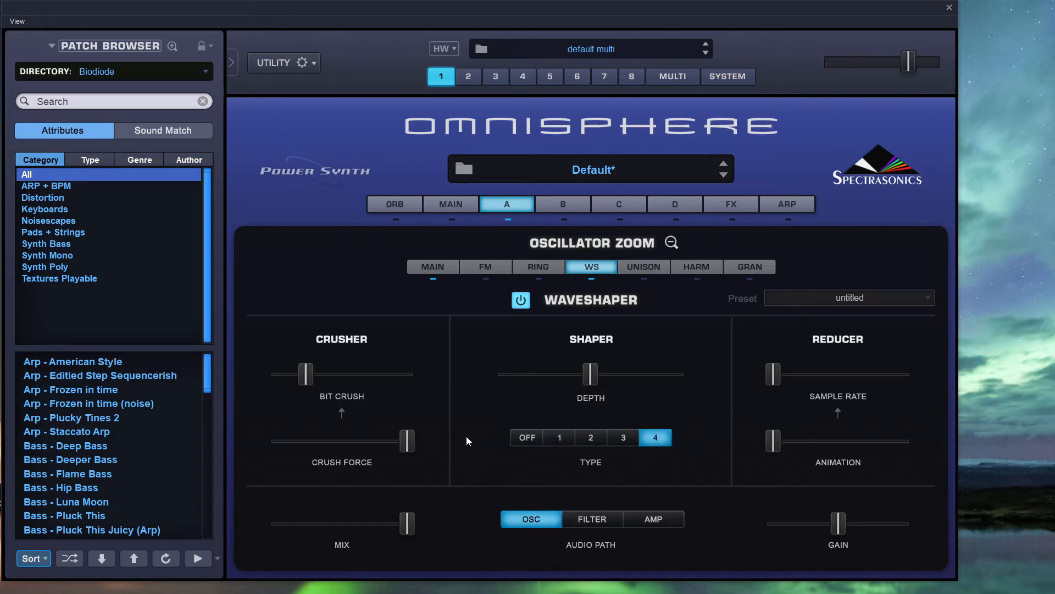
mouse_move(408, 440)
left_mouse_down()
mouse_move(297, 442)
mouse_move(407, 445)
left_mouse_up()
left_click_drag(307, 374, 365, 374)
left_click_drag(397, 441, 325, 440)
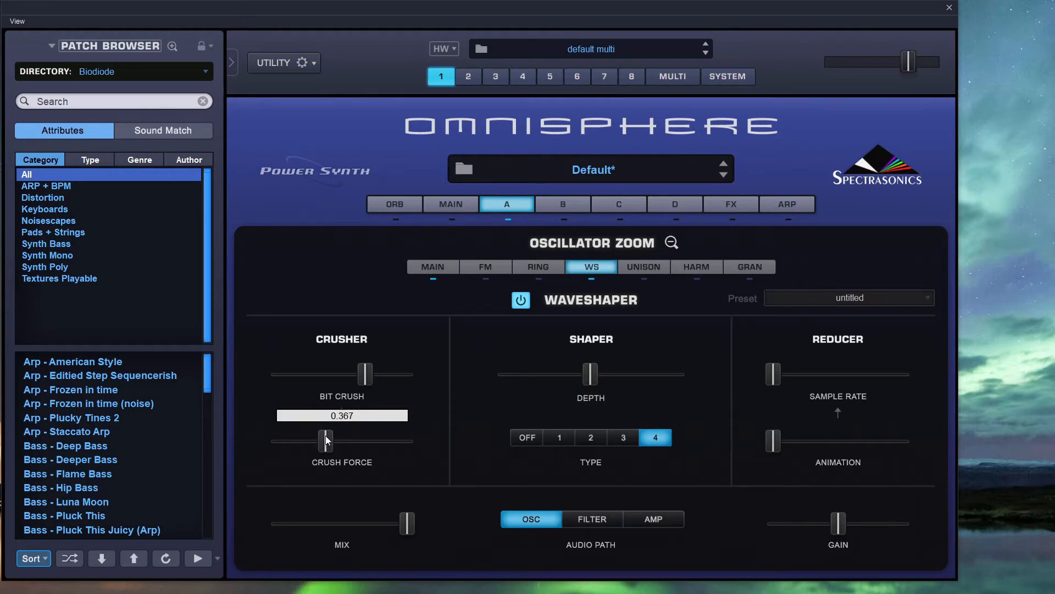
left_click_drag(326, 440, 332, 435)
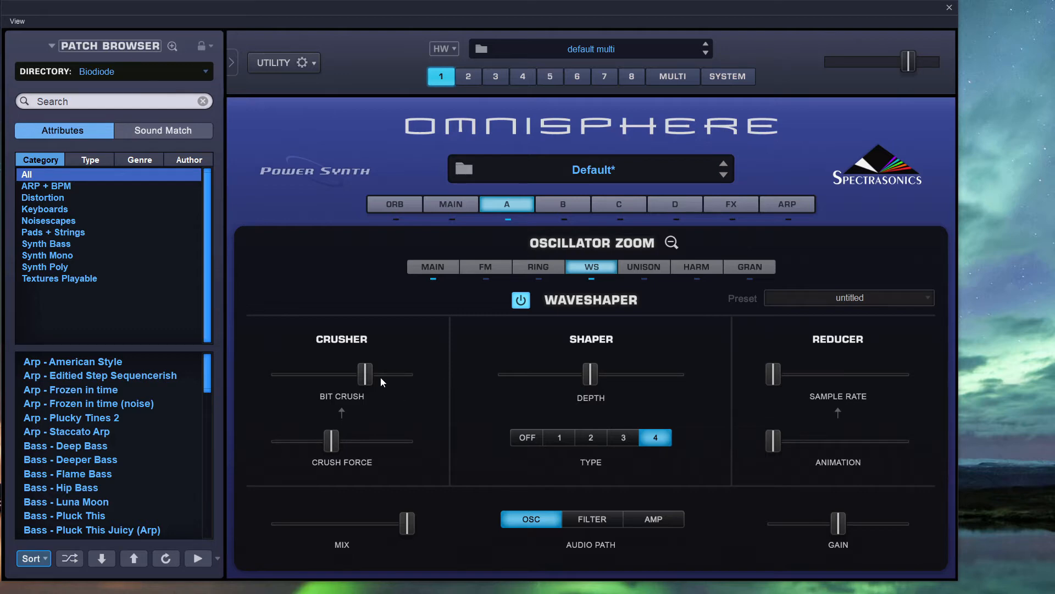
- Set Bit Crush to about 30 percent and Crush Force to about 80 percent, with Shaper Depth just below halfway
left_click_drag(371, 375, 321, 385)
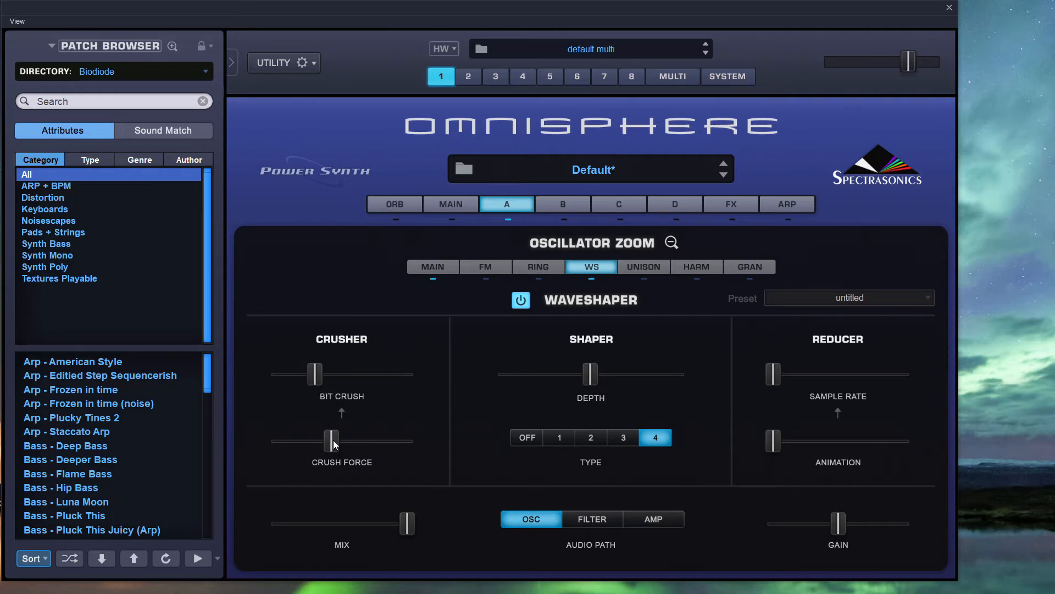
left_click_drag(332, 441, 316, 447)
left_click_drag(594, 375, 684, 377)
left_click_drag(330, 440, 382, 443)
left_click_drag(679, 374, 585, 377)
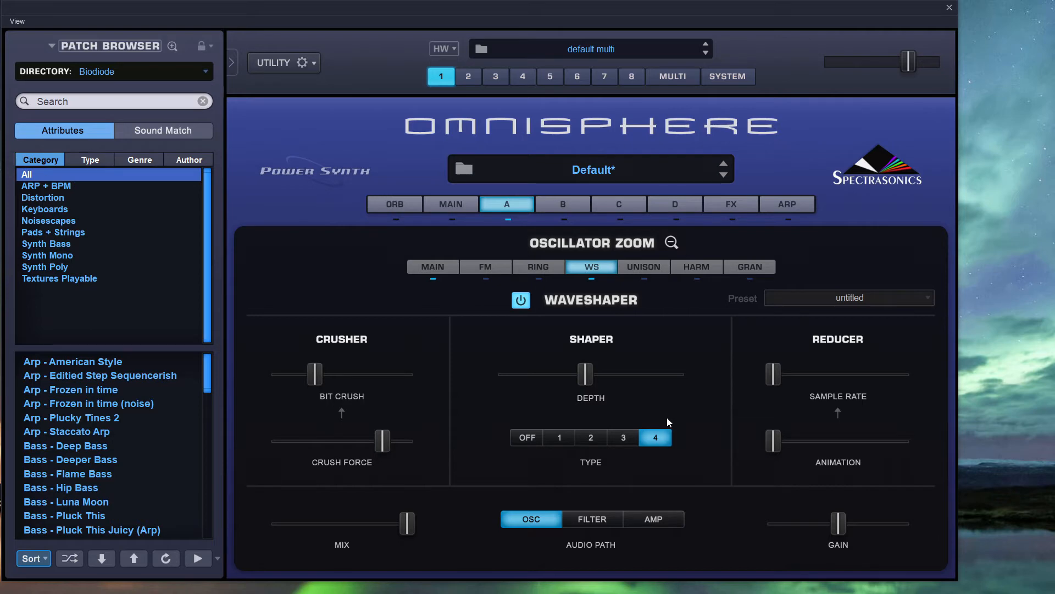
- Audition Shaper types 3, 2 and 1, and step back up through the types to 4
left_click(622, 442)
left_click(596, 443)
left_click(563, 440)
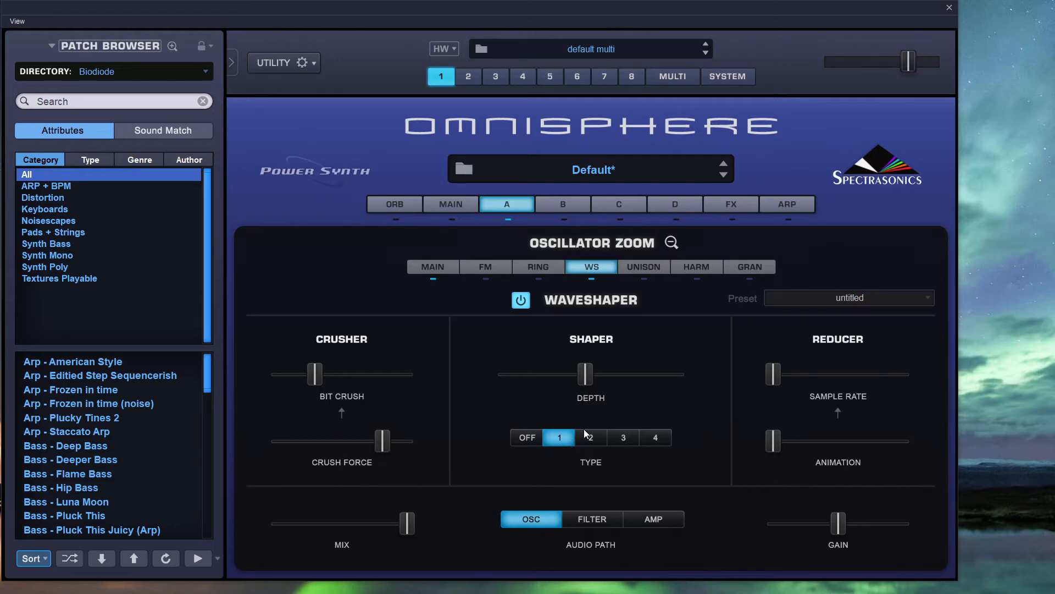
left_click(587, 439)
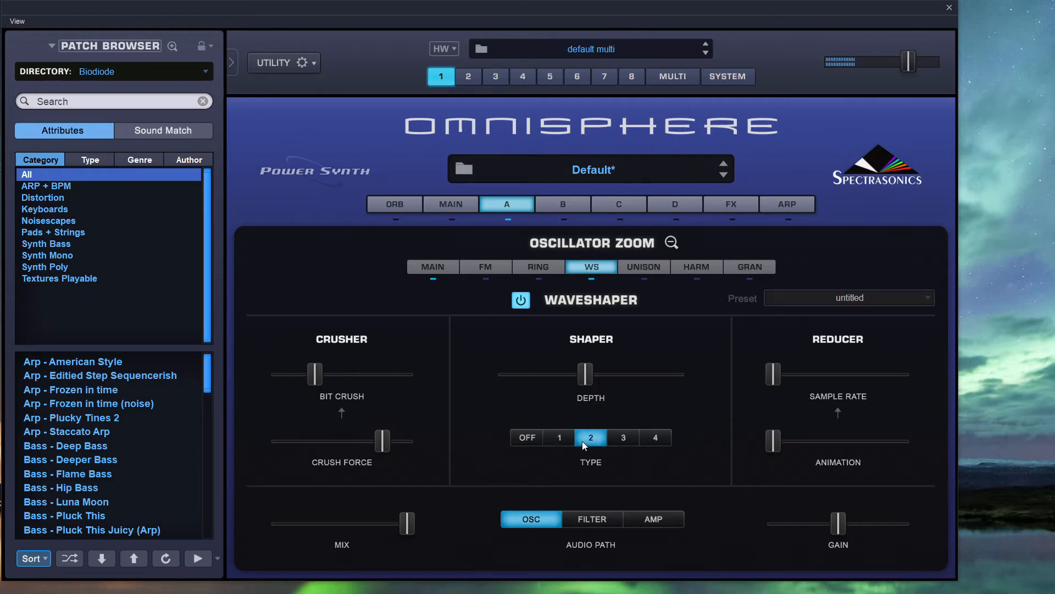
left_click(626, 440)
left_click(650, 439)
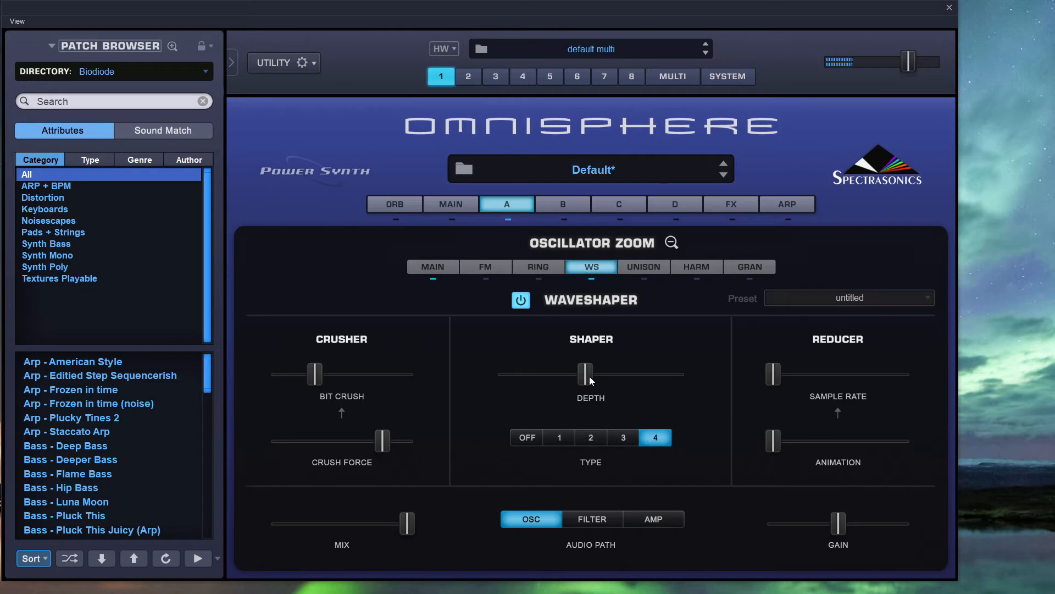
- Raise Shaper Depth slightly above halfway and step the Shaper type down through 3 and 2 to 1
left_click_drag(589, 376, 607, 378)
left_click(619, 434)
left_click(598, 441)
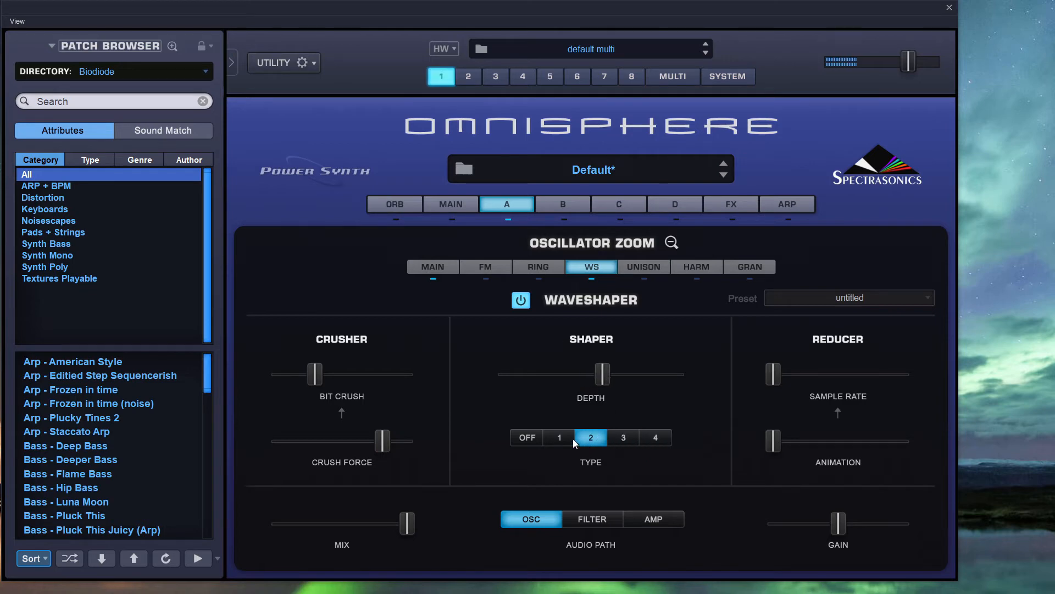
left_click(570, 440)
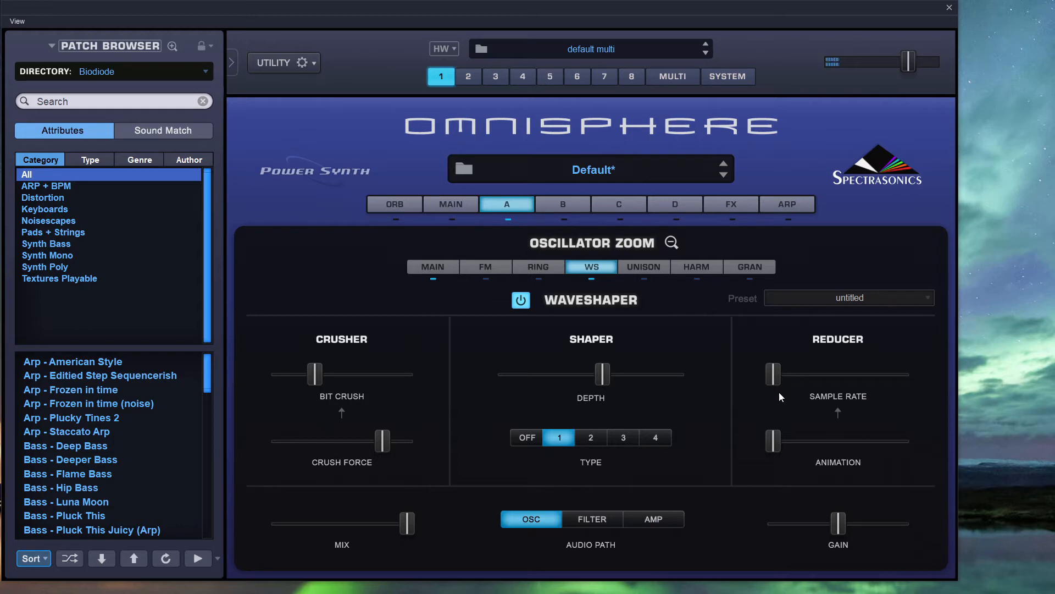
- Set the Reducer's Sample Rate to about halfway and its Animation to about a third
left_click_drag(775, 376, 879, 375)
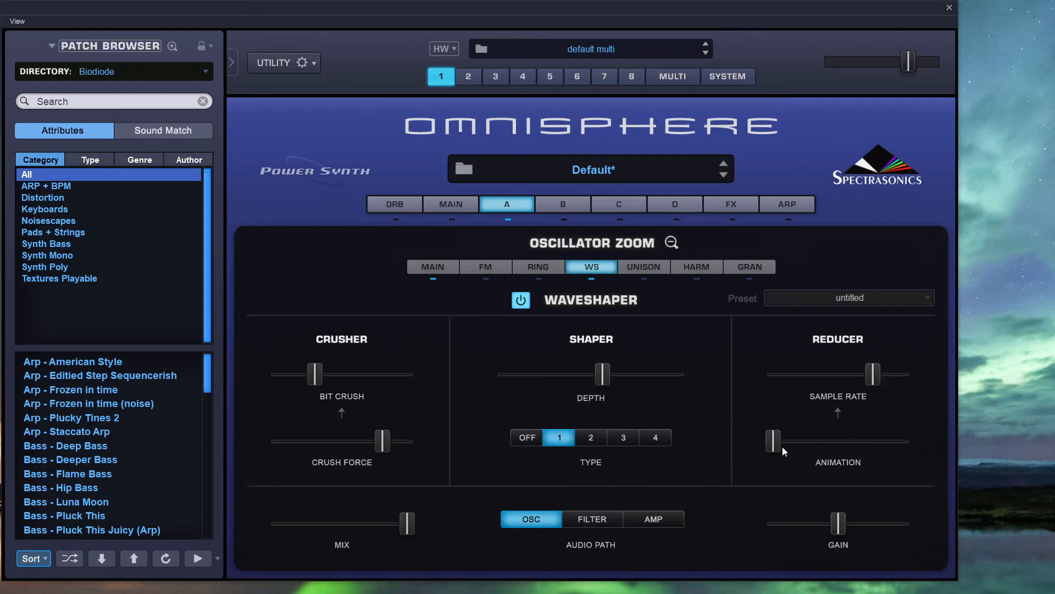
left_click_drag(777, 440, 846, 439)
left_click_drag(865, 375, 830, 378)
left_click_drag(846, 440, 822, 440)
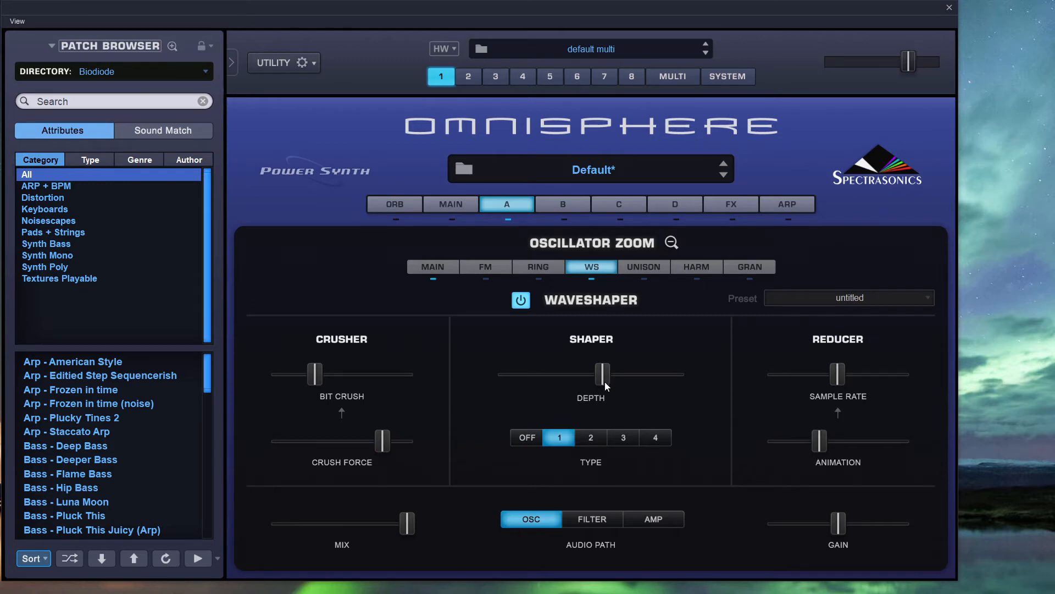
- Lower Shaper Depth to minimum, toggle the Waveshaper's power for comparison, and set the Shaper type to Off
left_click_drag(602, 380, 486, 368)
left_click(521, 300)
left_click(522, 301)
left_click(522, 301)
left_click(524, 441)
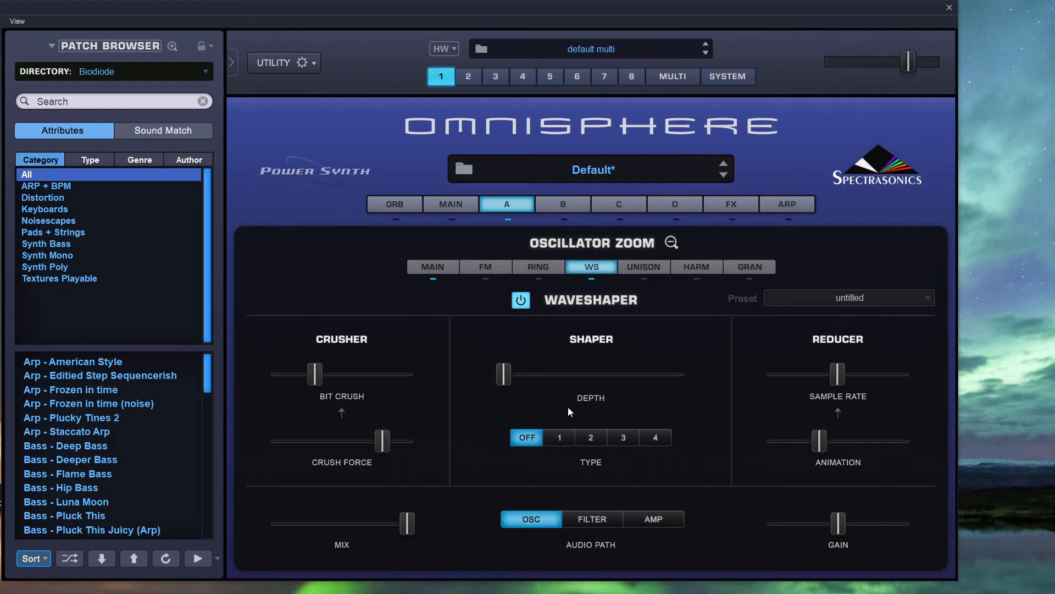
- Set the Shaper type to 4 and its Depth to about 20 percent
left_click(559, 436)
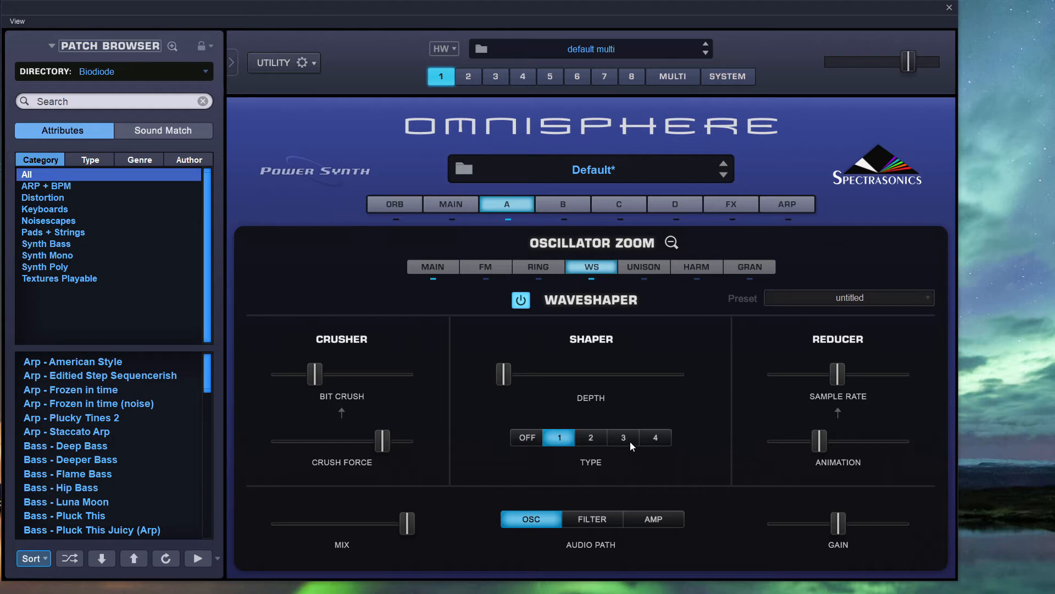
left_click(650, 439)
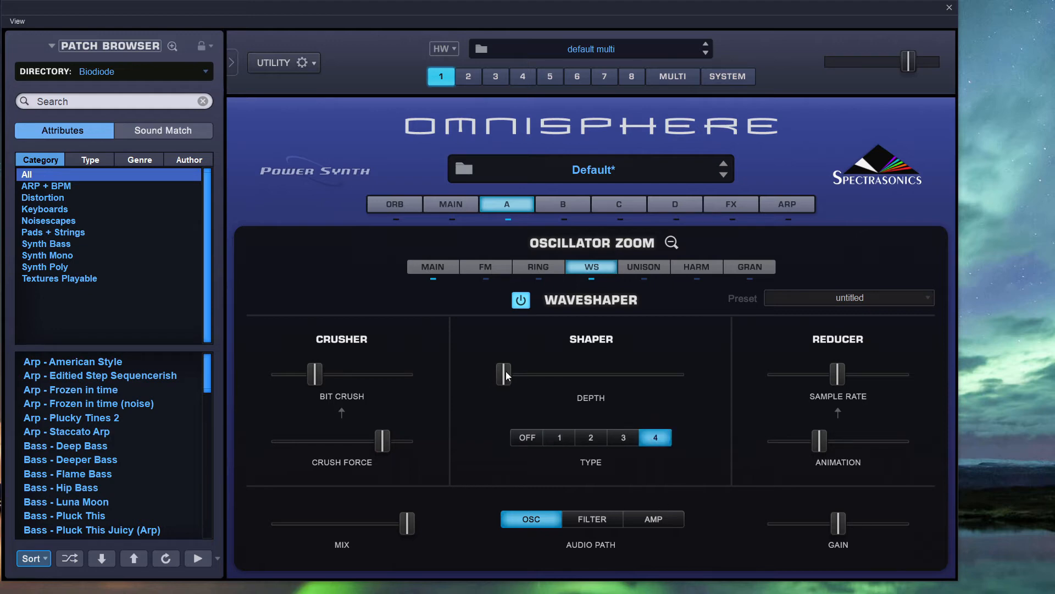
left_click_drag(506, 376, 539, 375)
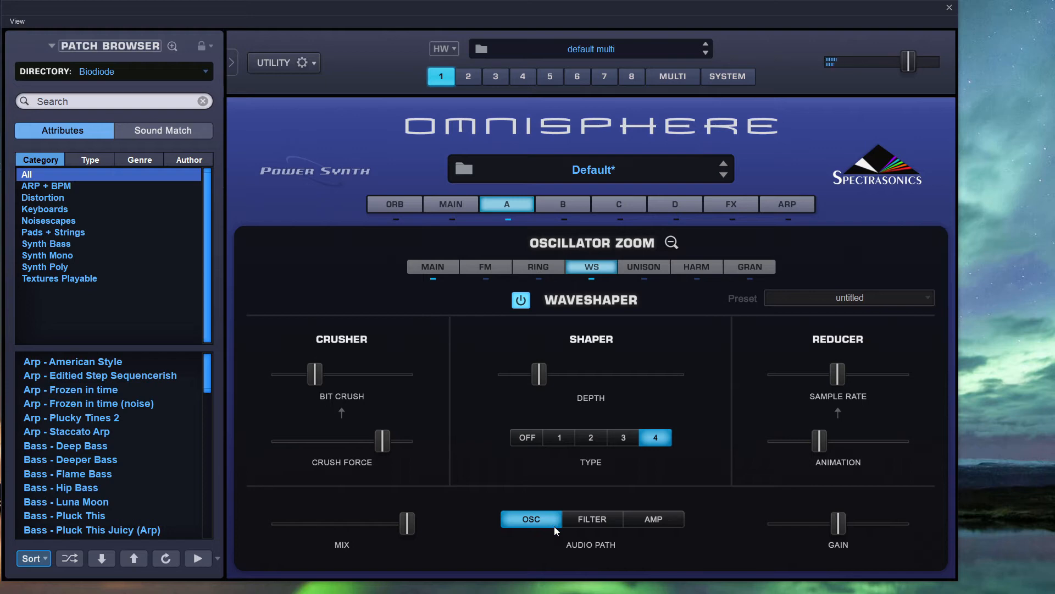
- Compare the Filter, Amp and Osc audio paths for the Waveshaper and leave the path set to Filter
left_click(598, 519)
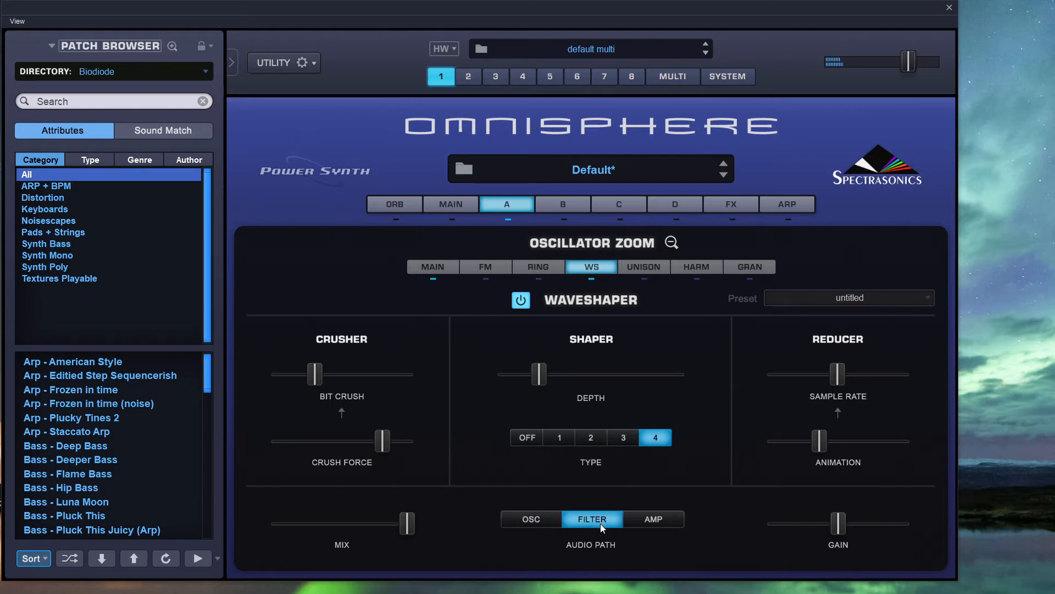
left_click(658, 520)
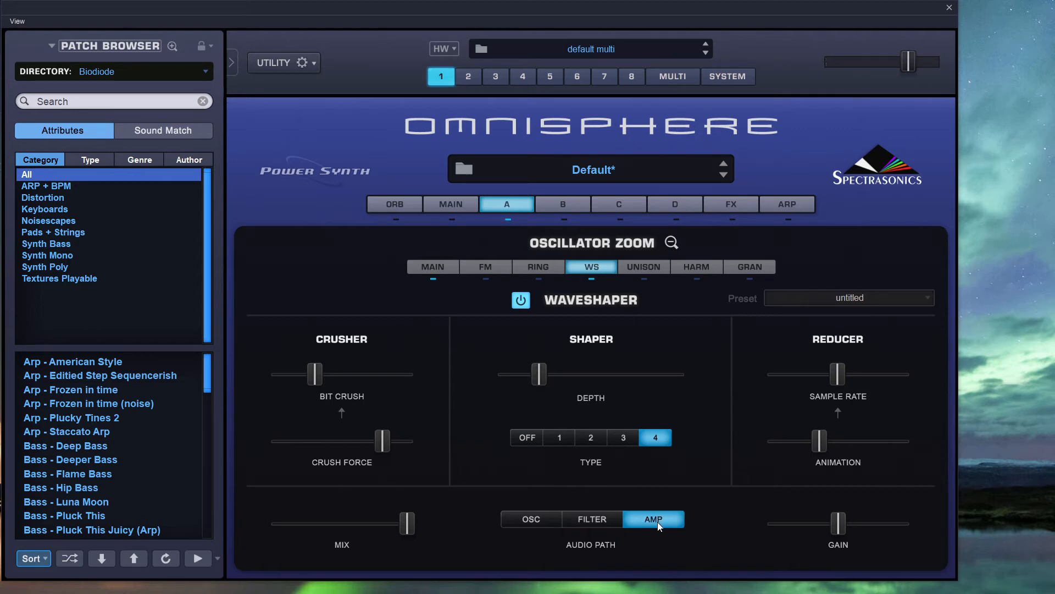
left_click(603, 513)
left_click(540, 517)
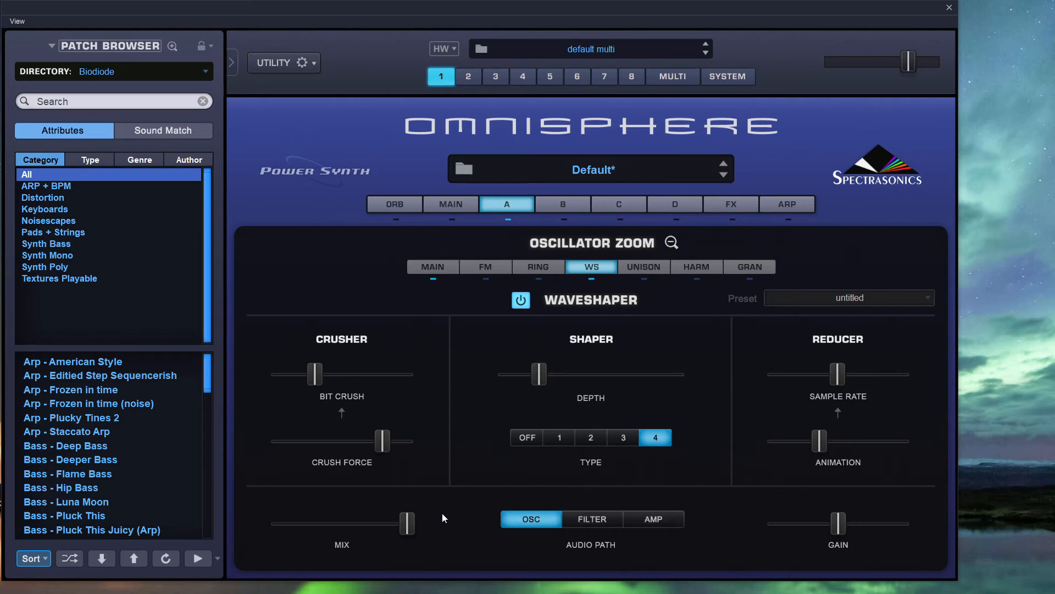
left_click(589, 521)
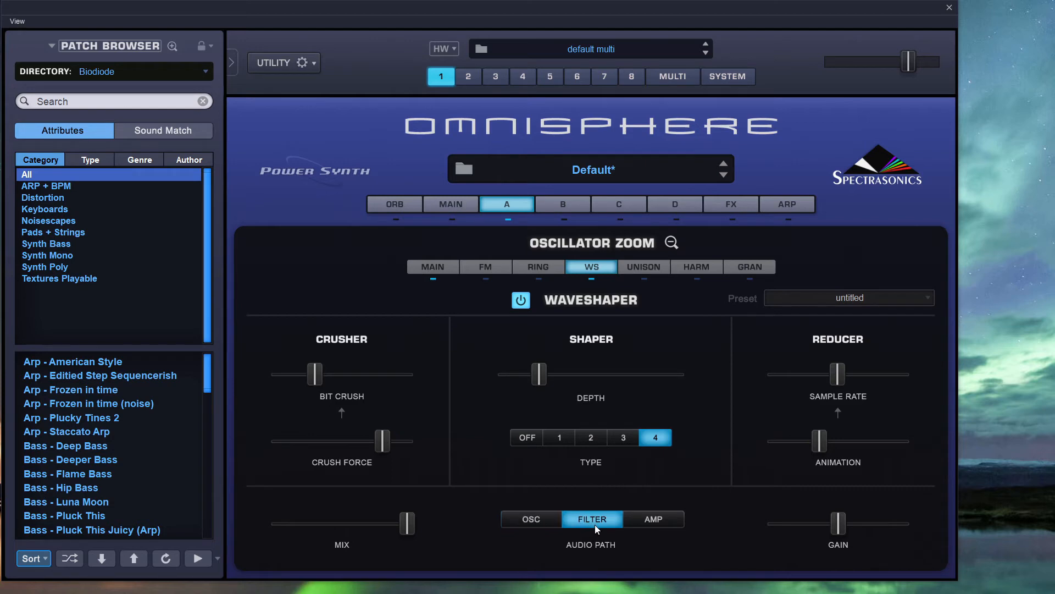
- Lower the Waveshaper Mix to minimum and assign LFO modulation to it
left_click_drag(407, 523, 281, 520)
right_click(278, 524)
mouse_move(319, 558)
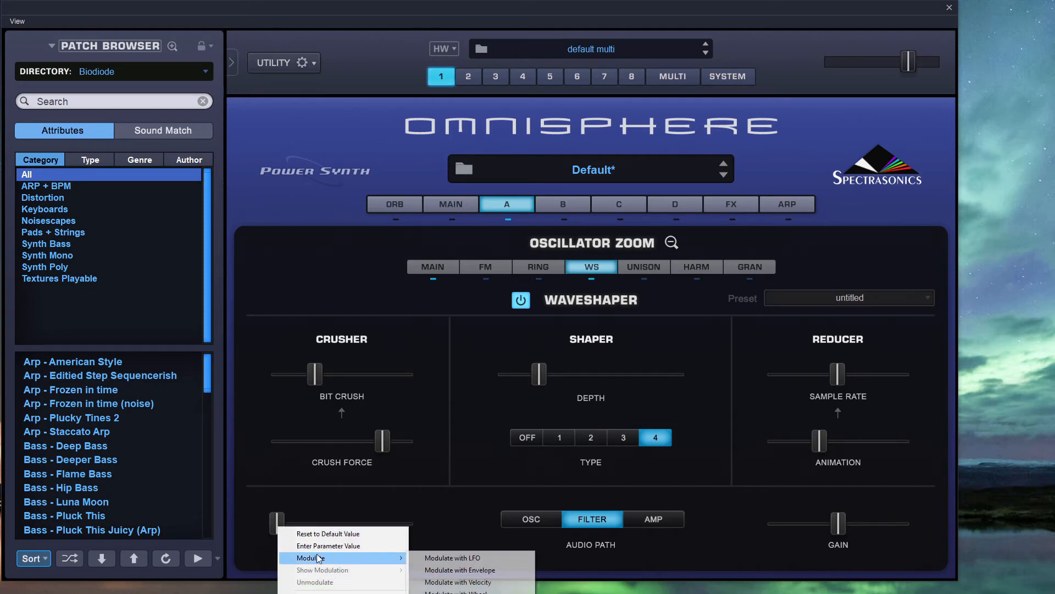
left_click(465, 558)
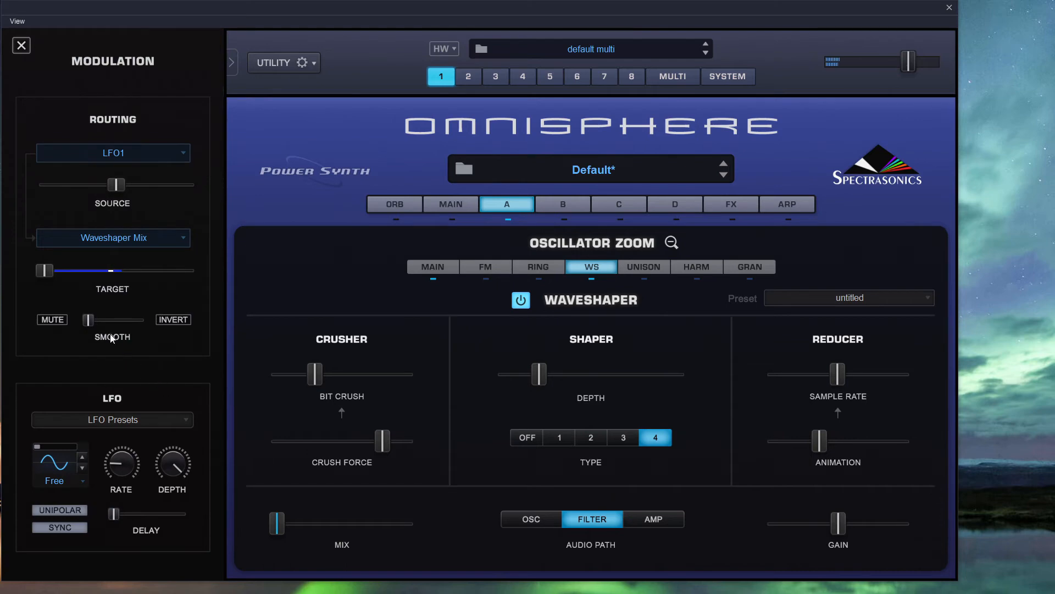
- Sync the LFO at rate 2X and depth 0.760, with Smooth at maximum, Target just above minimum and Source at about a fifth
left_click_drag(93, 320, 95, 320)
left_click(65, 528)
left_click_drag(124, 474, 174, 504)
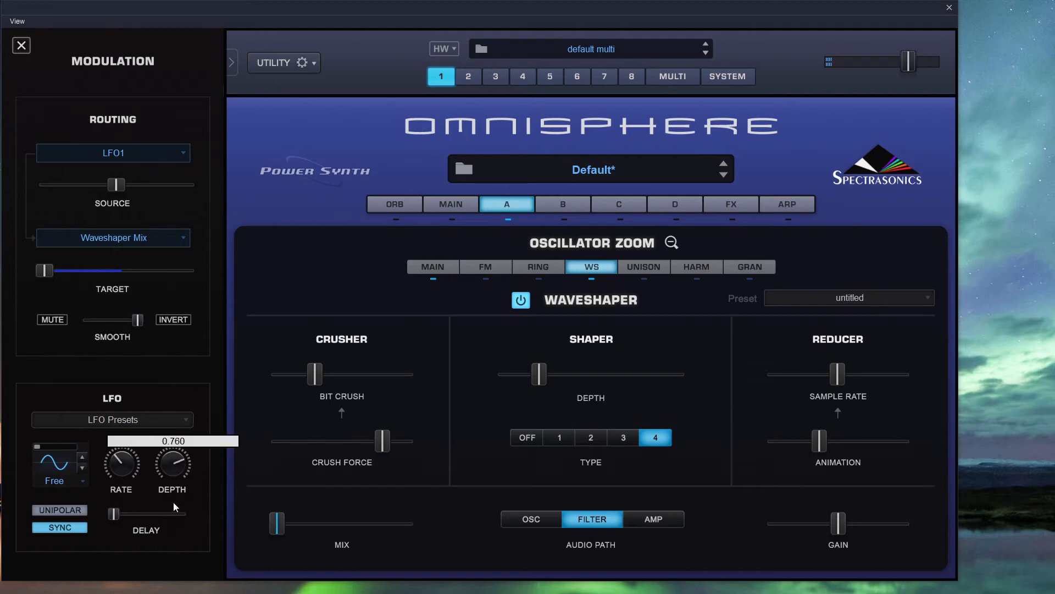
left_click_drag(52, 272, 56, 272)
left_click_drag(134, 191, 83, 190)
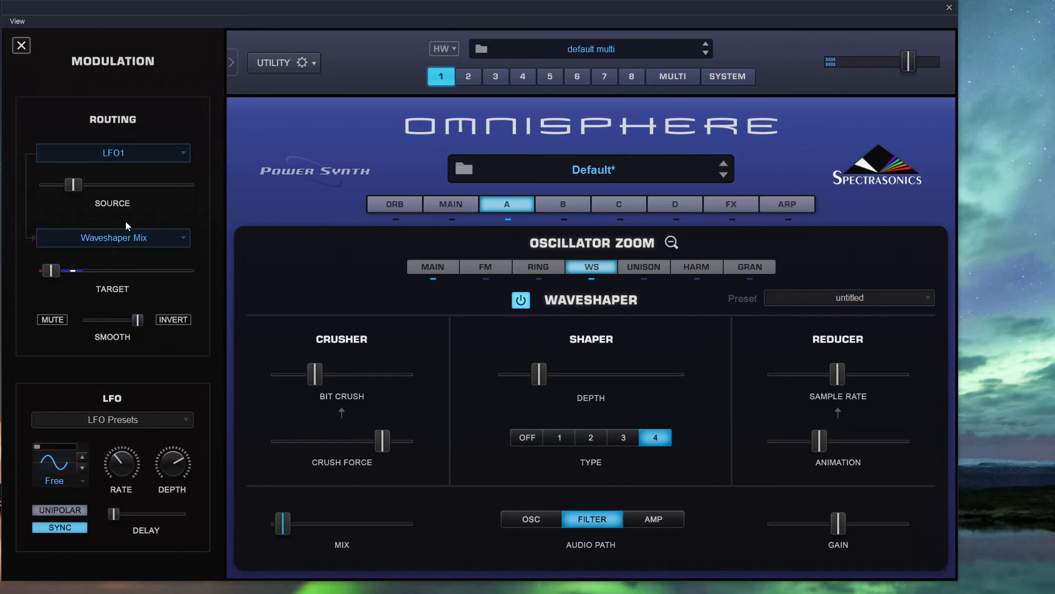
- Try different LFO rates and remove the modulation from the Waveshaper Mix
mouse_move(129, 454)
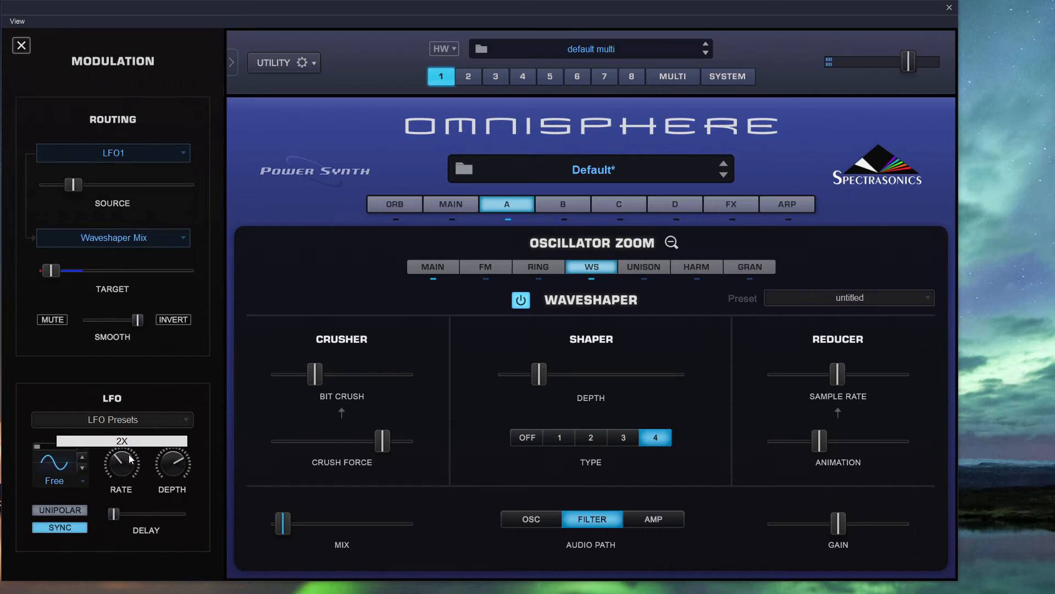
scroll(125, 470, "up", 2)
scroll(125, 466, "down", 2)
left_click_drag(127, 454, 132, 440)
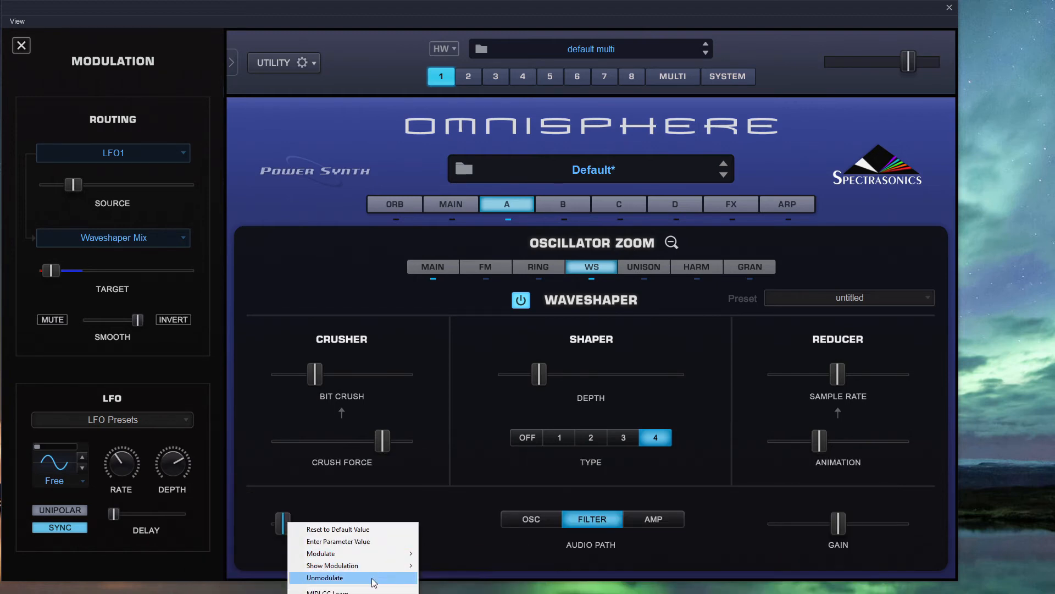
left_click(373, 581)
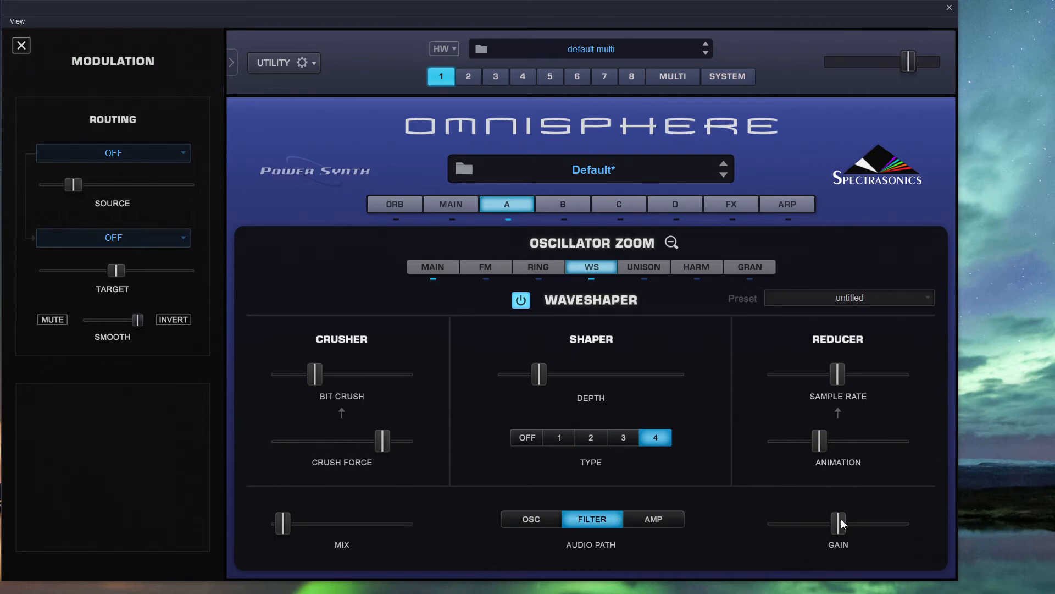
- Try a small Gain adjustment and load the Axe Grinder waveshaper preset
mouse_move(842, 524)
left_mouse_down()
mouse_move(932, 515)
mouse_move(844, 522)
left_mouse_up()
left_click(894, 299)
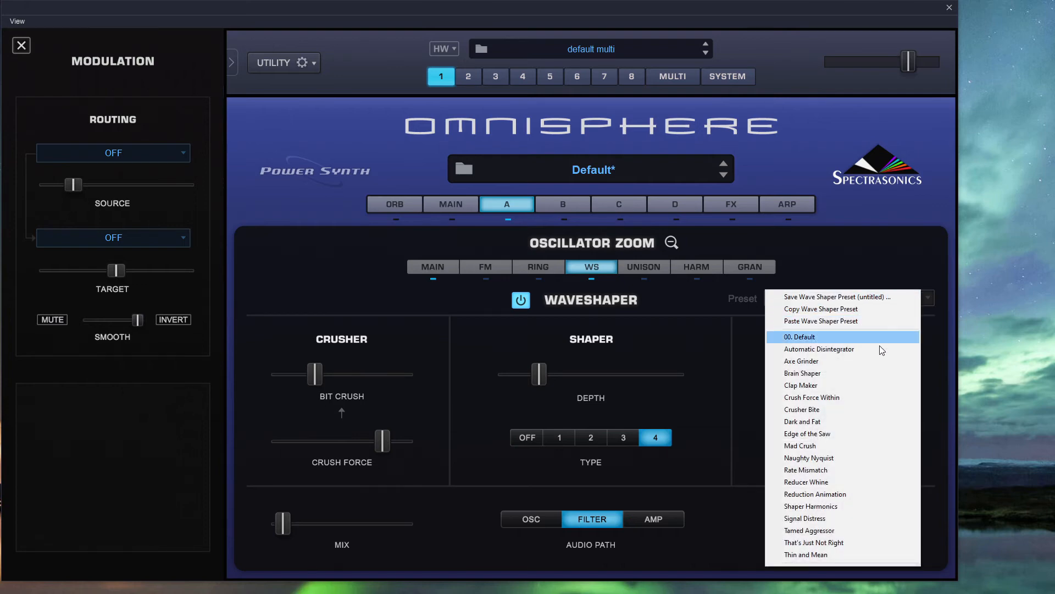
left_click(876, 362)
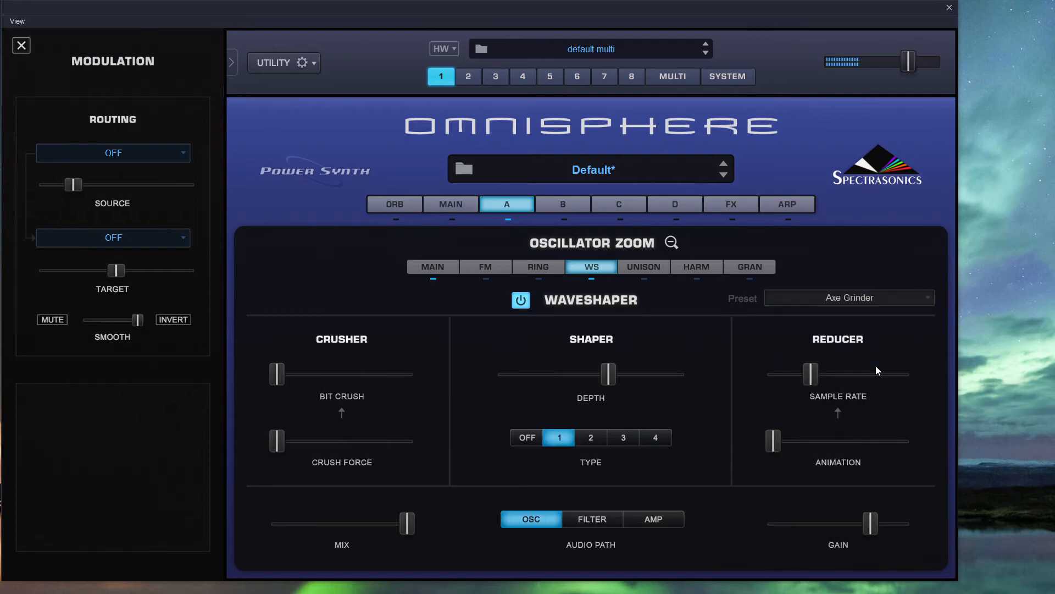
- Load the Shaper Harmonics waveshaper preset and lower its Gain and Mix to about halfway
left_click(886, 302)
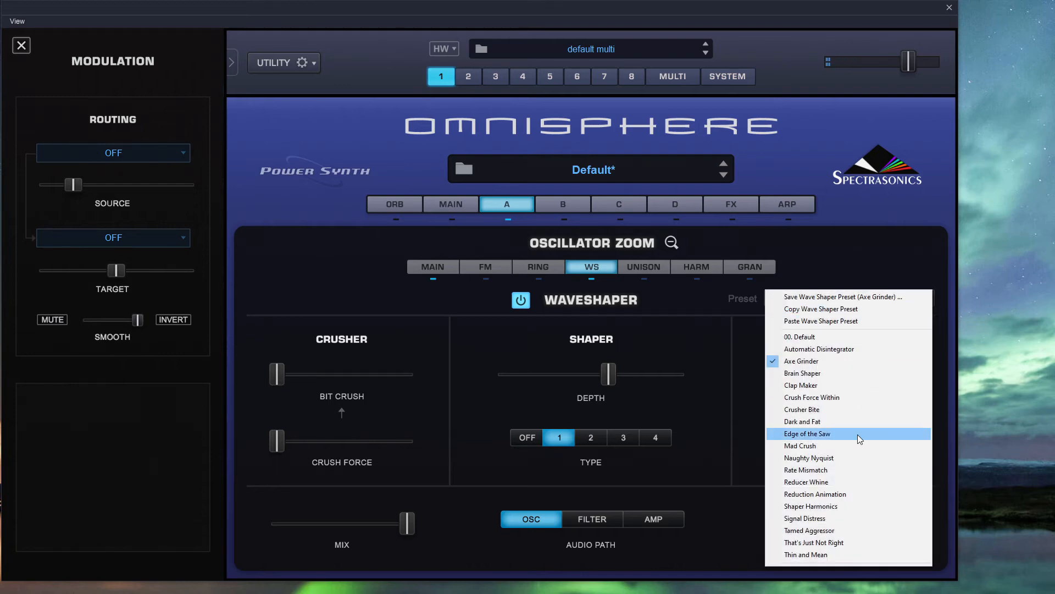
left_click(853, 507)
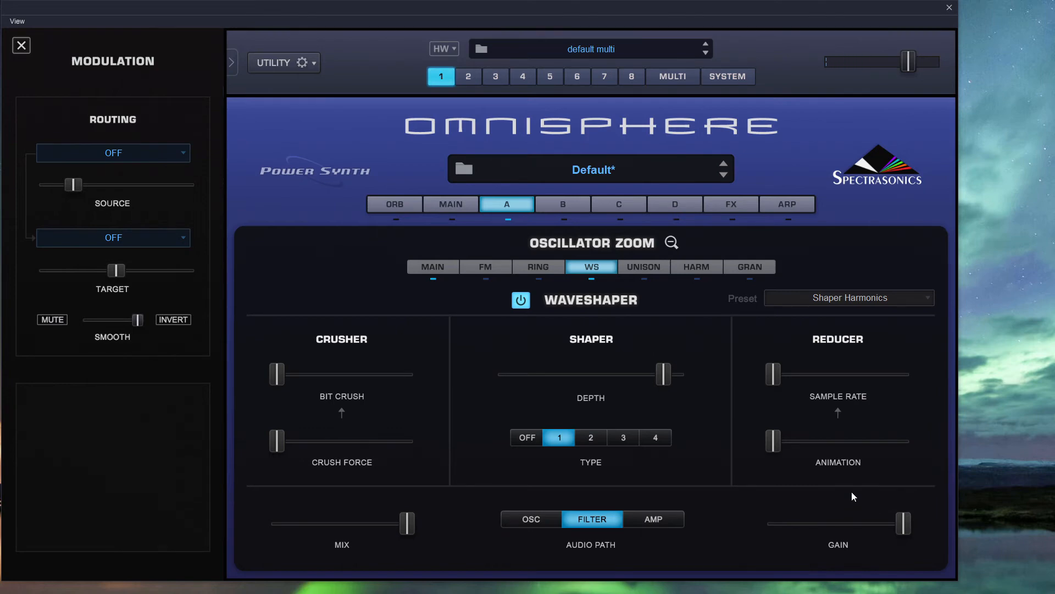
left_click_drag(913, 534, 840, 529)
left_click_drag(417, 526, 355, 523)
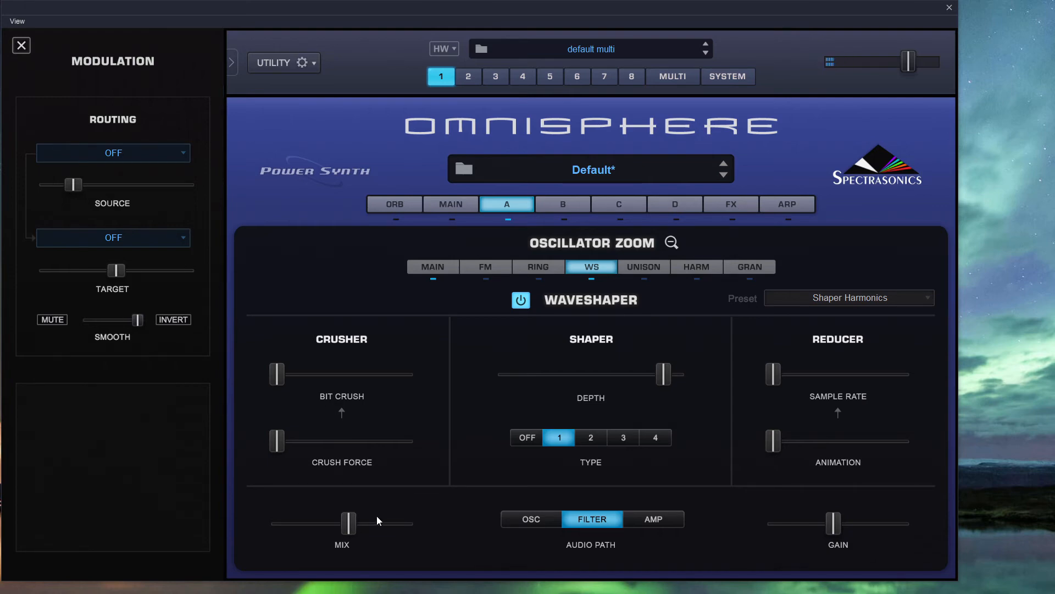
- On layer A's overview, raise the filter cutoff slightly, Shape and Symmetry to about an eighth, and Hard Sync to about a third
left_click(672, 243)
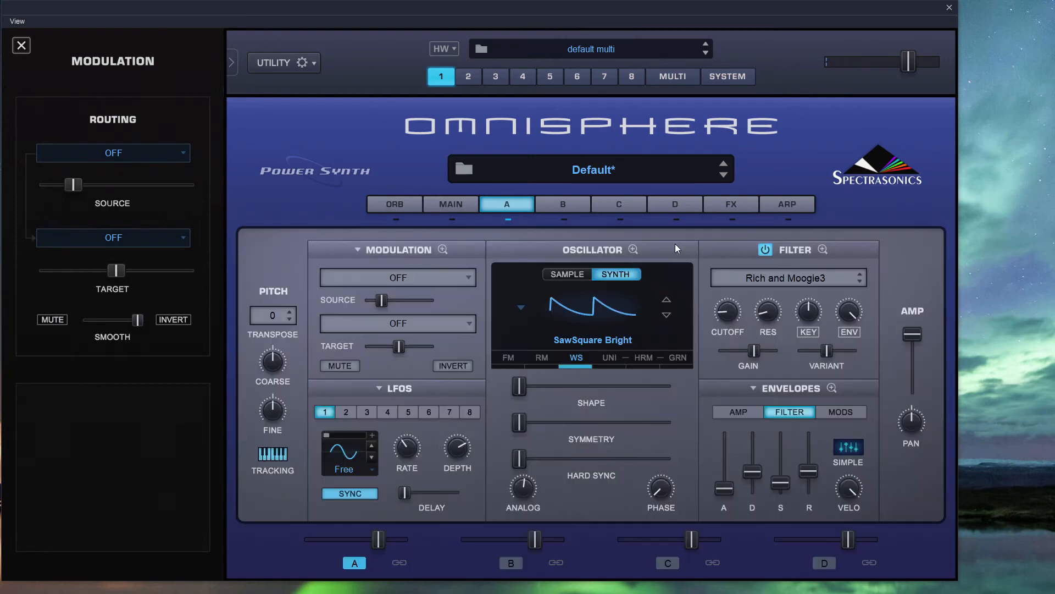
mouse_move(726, 314)
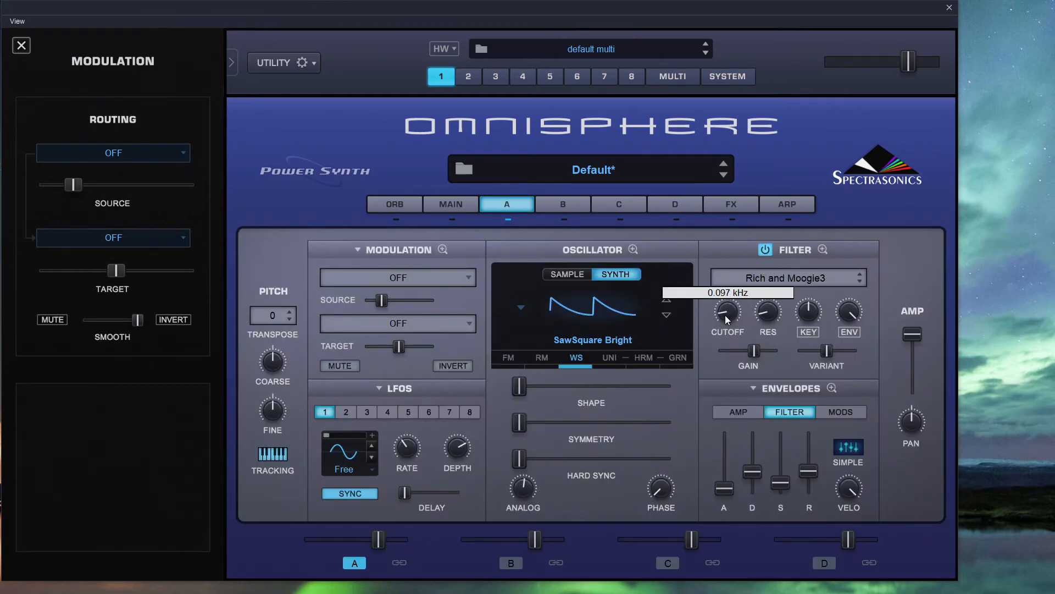
left_click_drag(725, 315, 727, 324)
left_click_drag(522, 388, 540, 389)
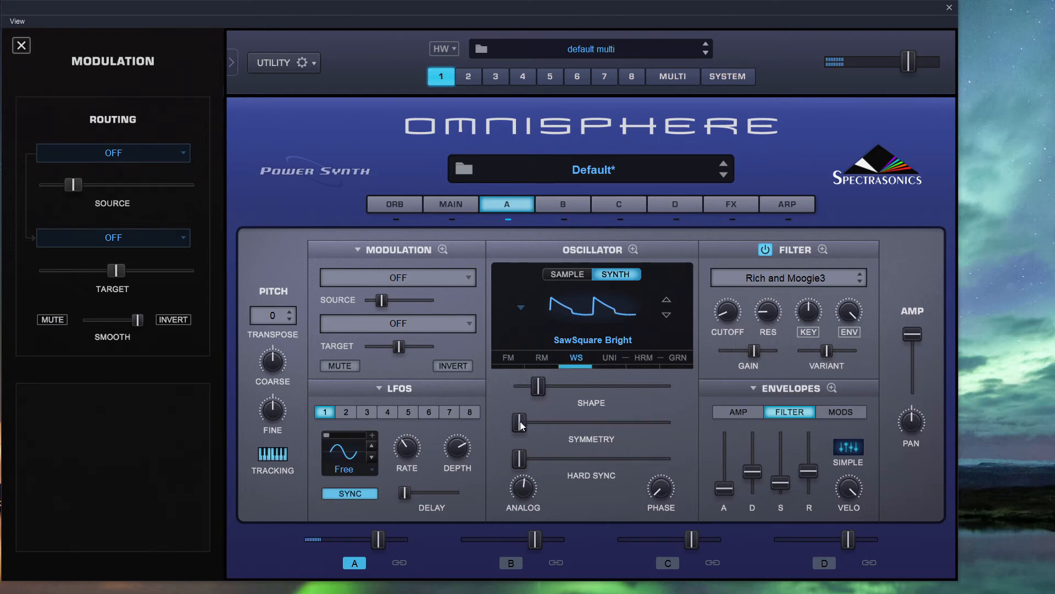
left_click_drag(521, 425, 572, 460)
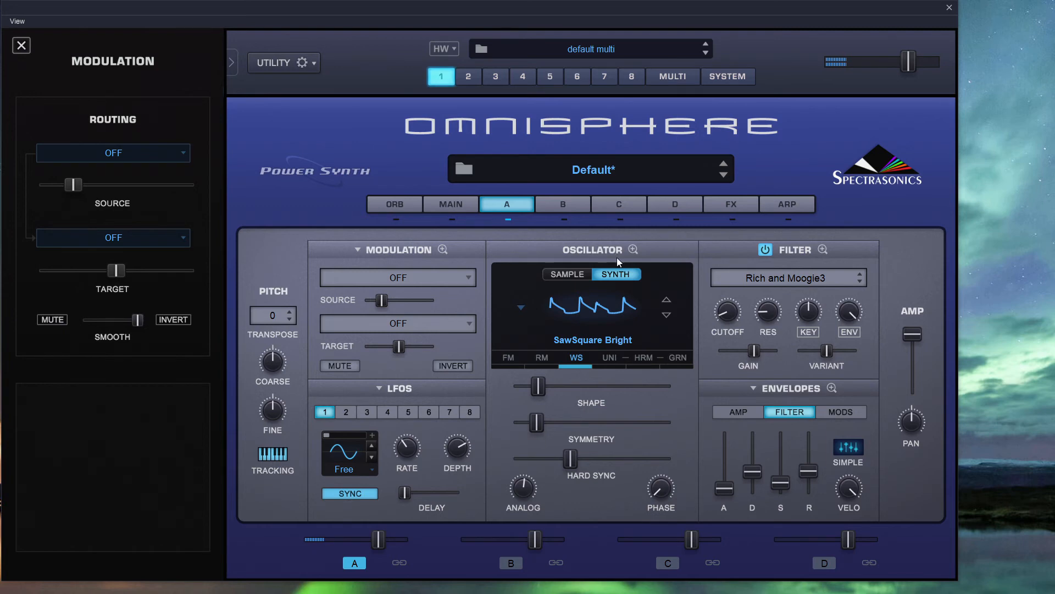
- Reopen the Waveshaper page, close the modulation view, and load the Synth - False Relation patch from the Biodiode directory
left_click(581, 356)
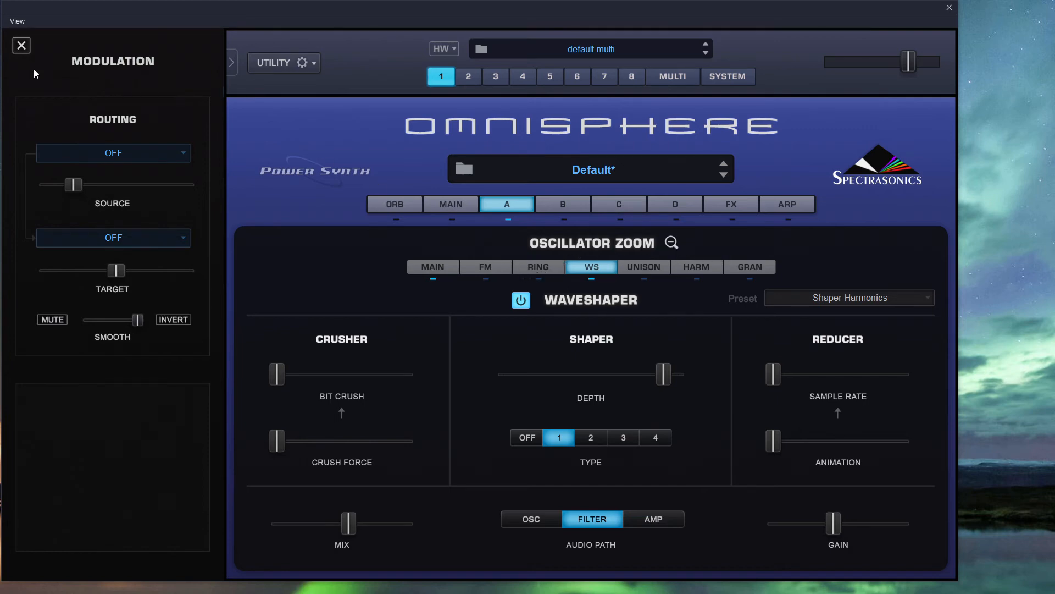
left_click(21, 46)
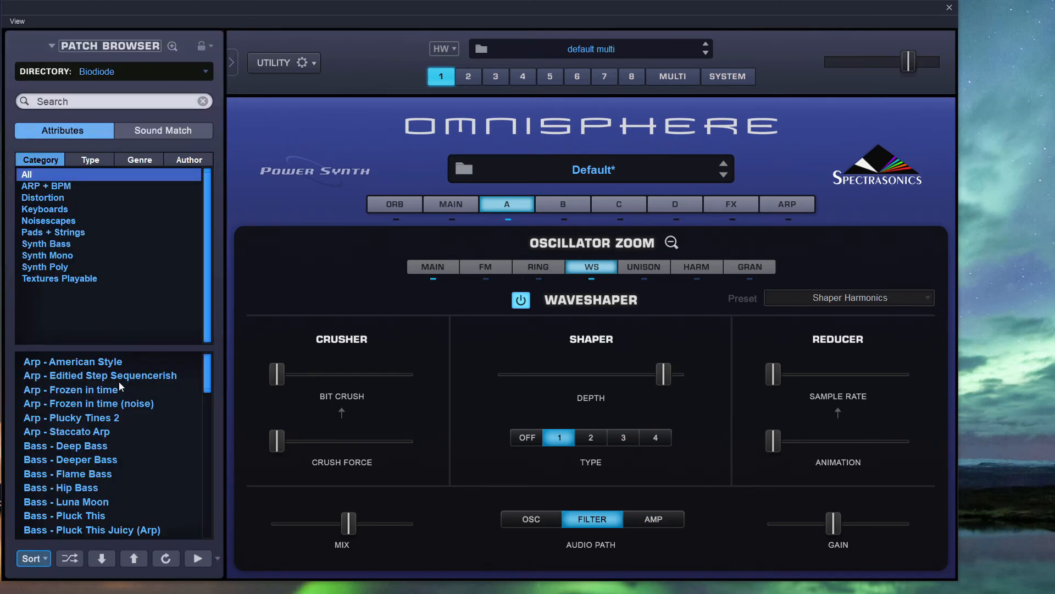
left_click_drag(207, 377, 195, 479)
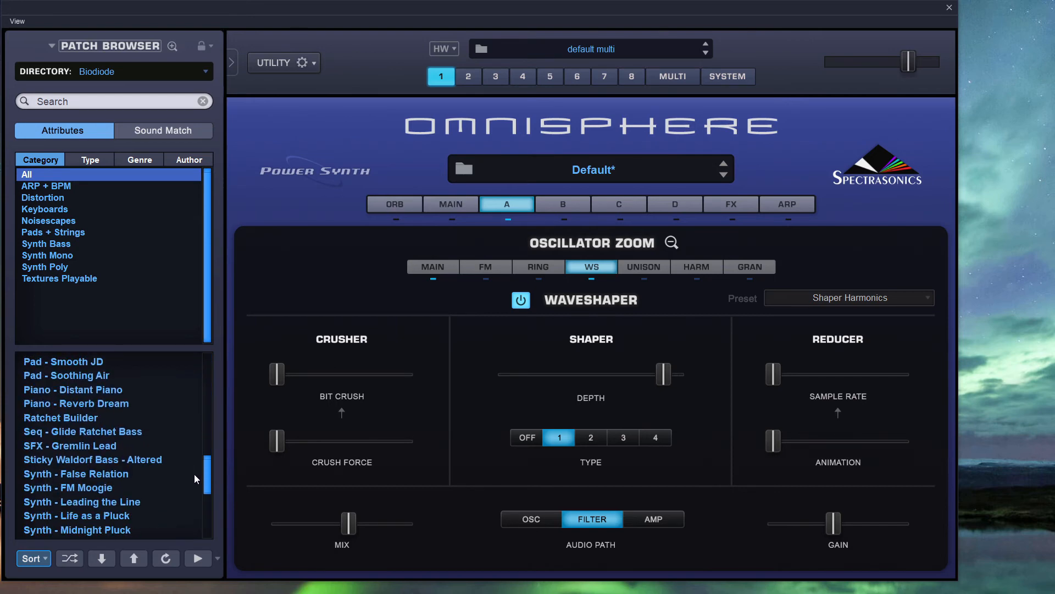
left_click(124, 471)
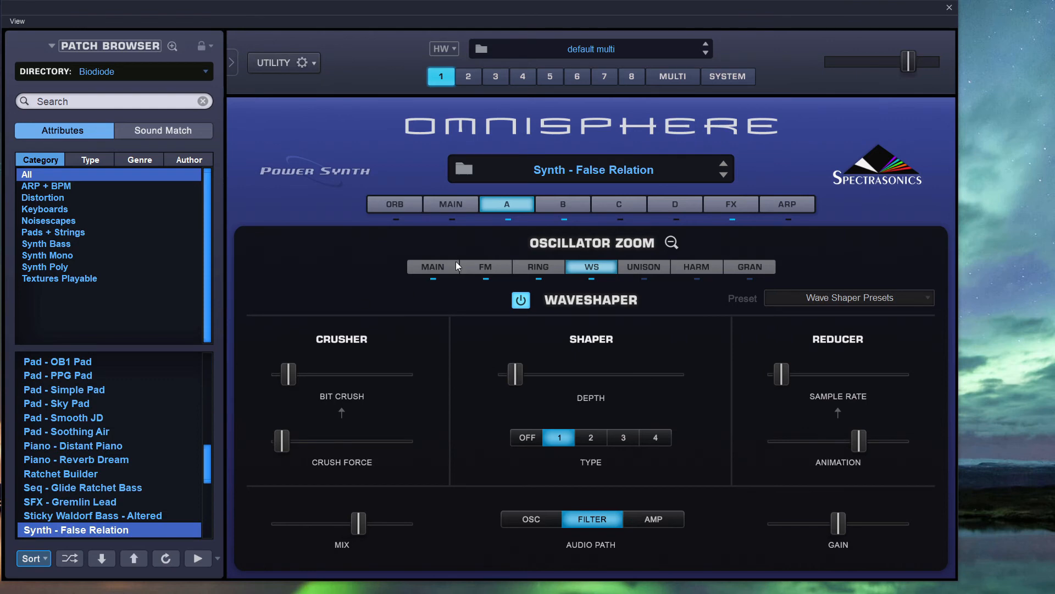
- Examine the patch's main page and the oscillator settings of layers A and B, returning to layer A
left_click(456, 204)
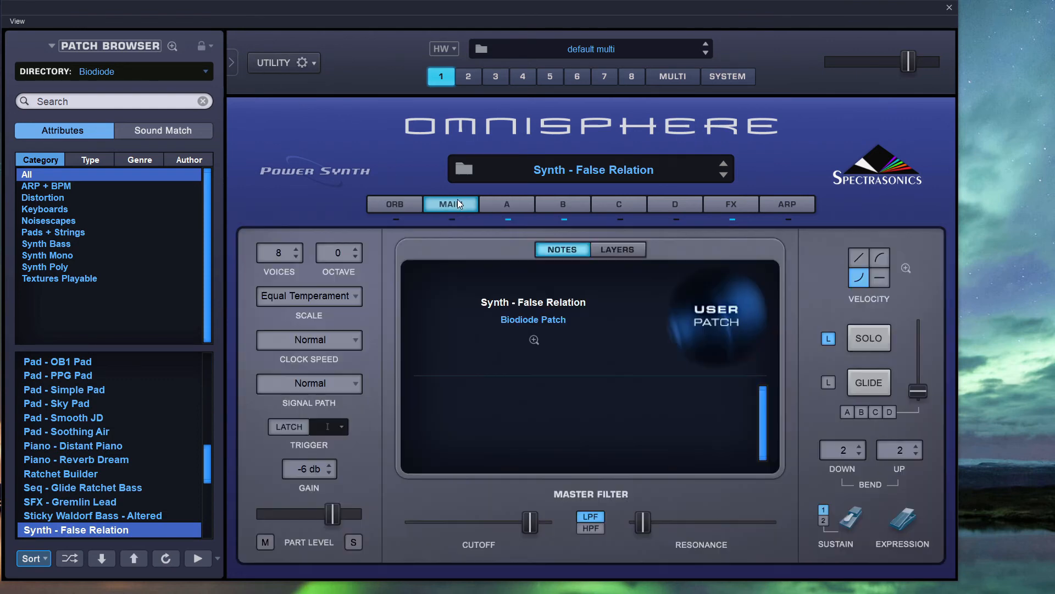
left_click(513, 207)
left_click(675, 244)
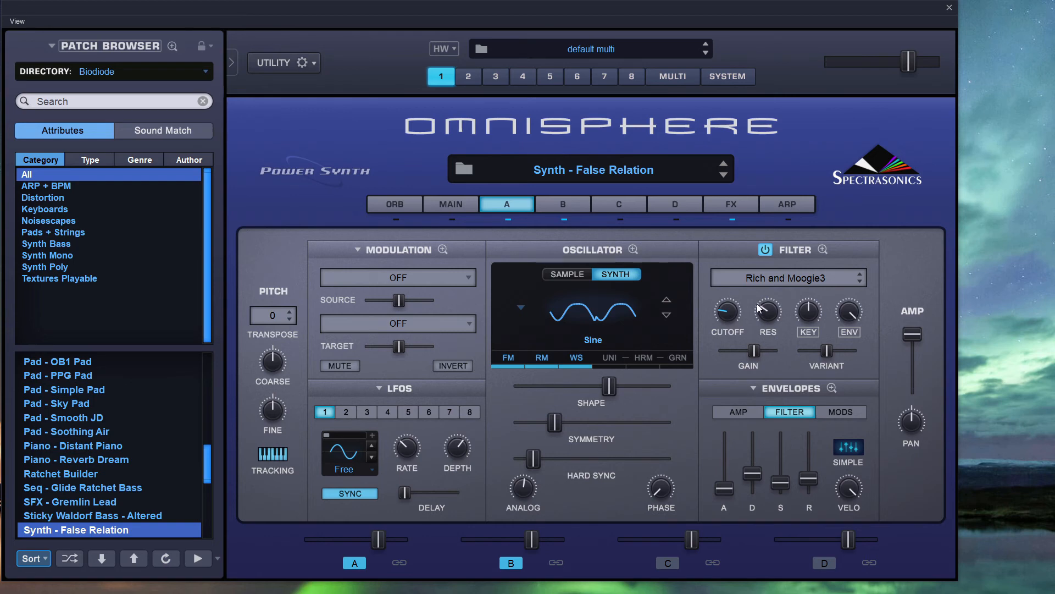
left_click(562, 212)
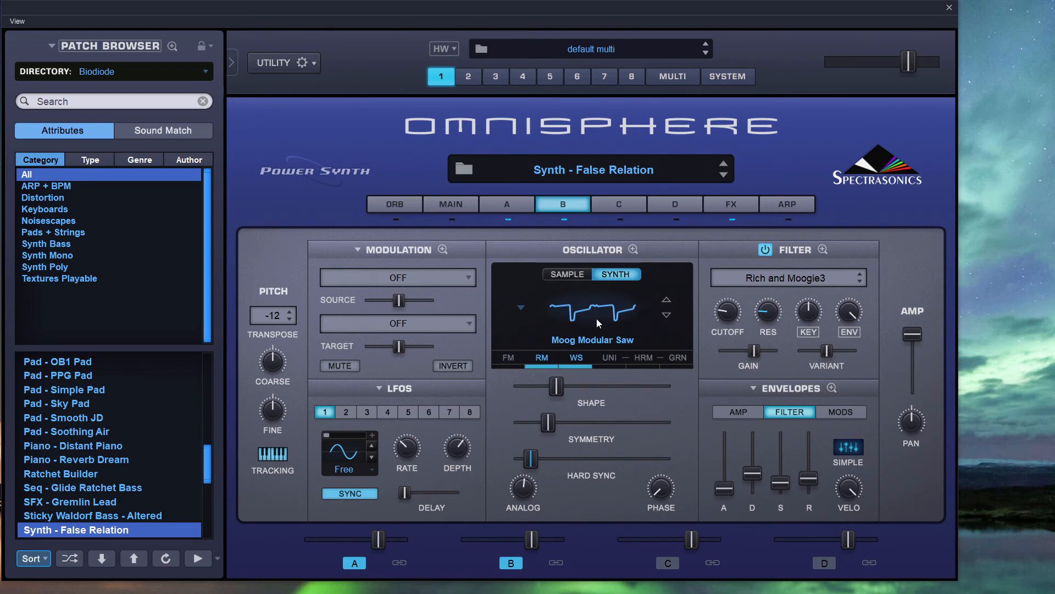
left_click(506, 207)
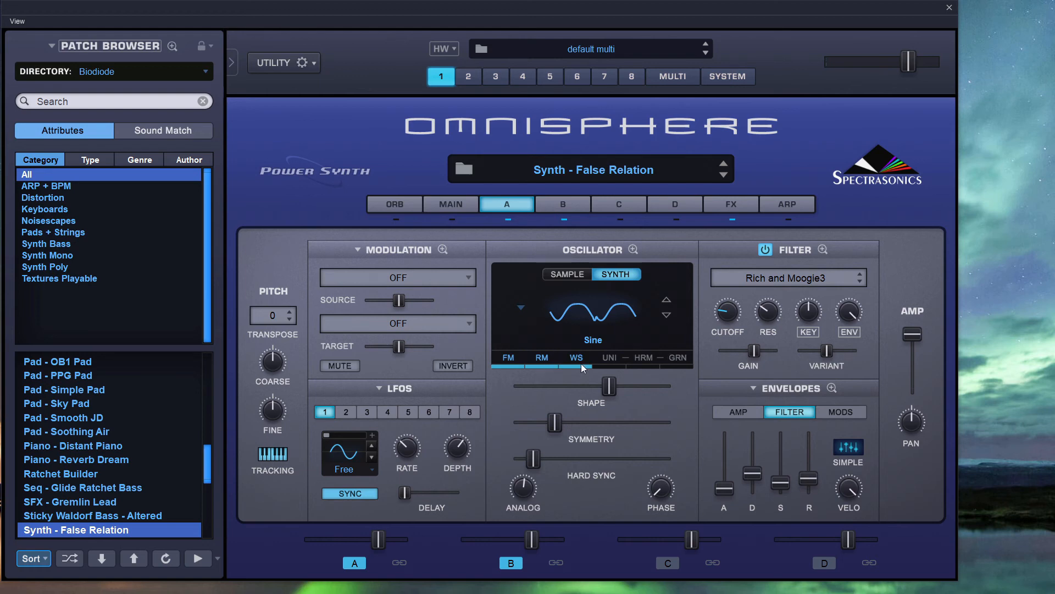
- Inspect layer A's frequency modulation, ring modulation and Waveshaper settings in the oscillator zoom
left_click(519, 357)
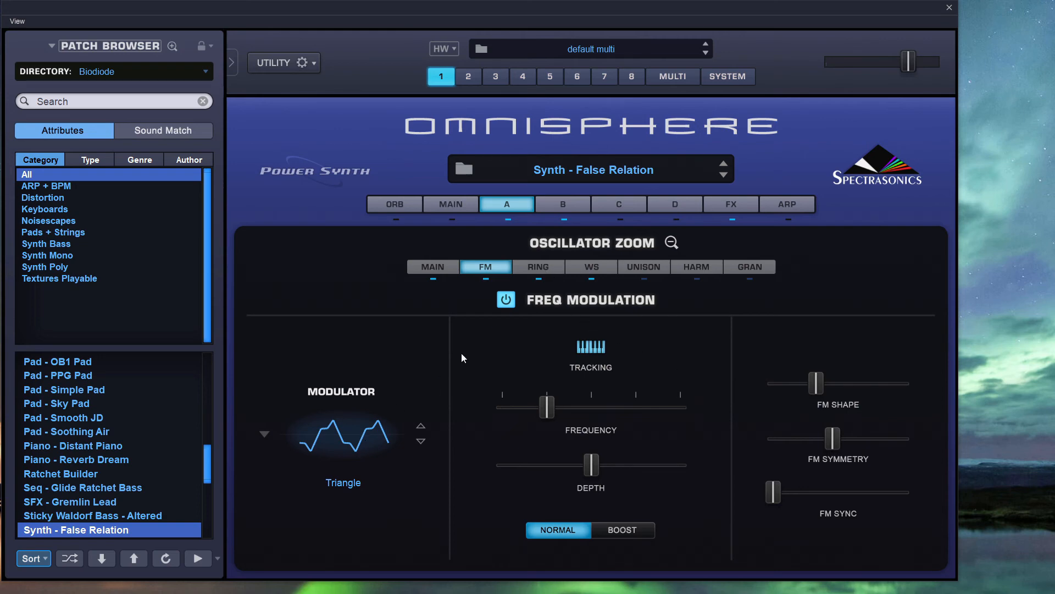
left_click(549, 268)
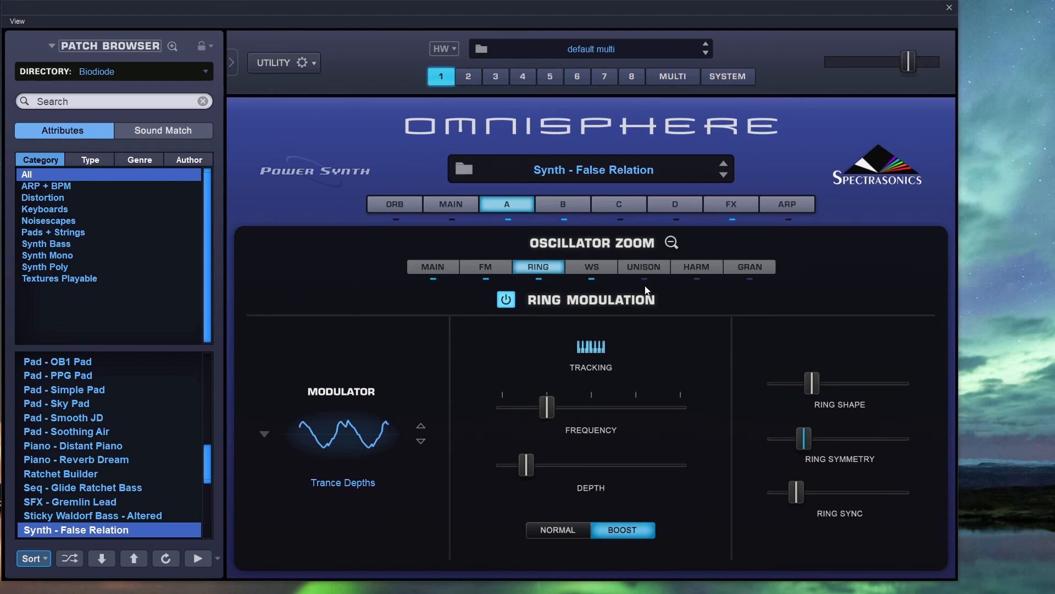
left_click(587, 264)
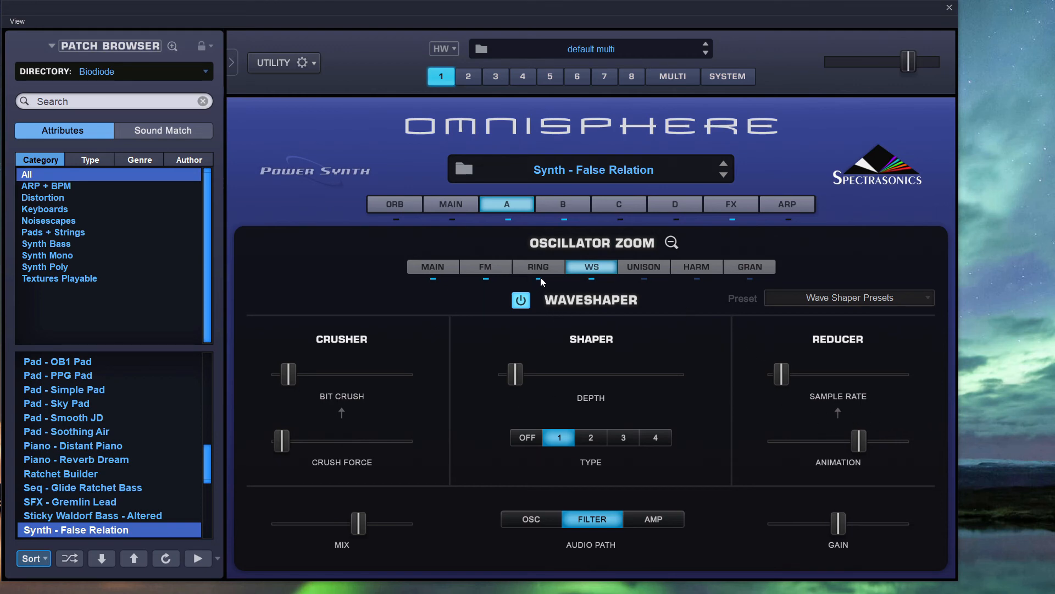
- Switch layer A's Waveshaper off and back on for comparison, and open layer B's Waveshaper settings
left_click(595, 279)
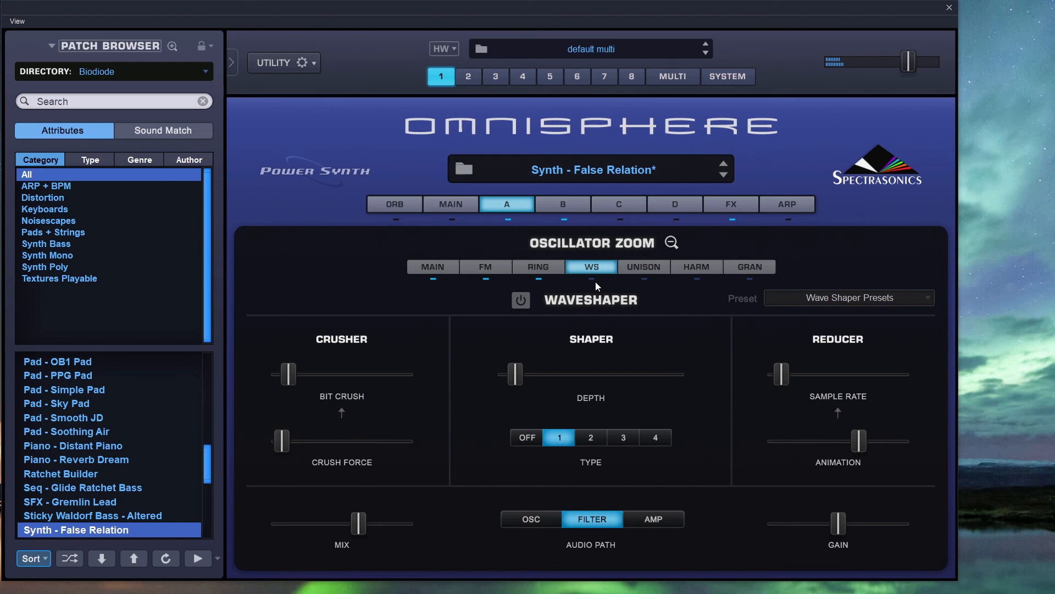
left_click(594, 278)
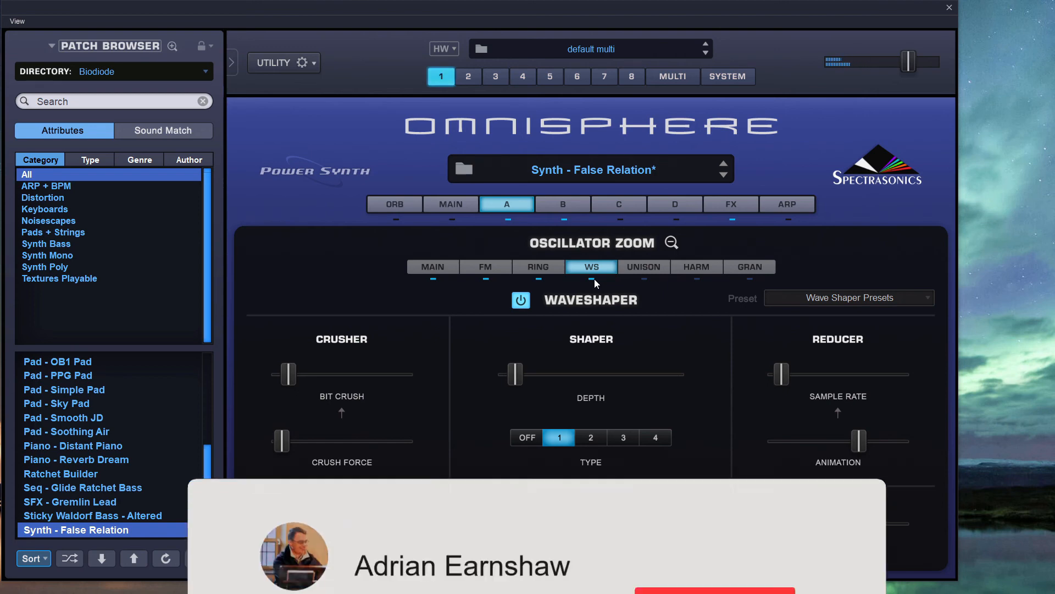
left_click(545, 205)
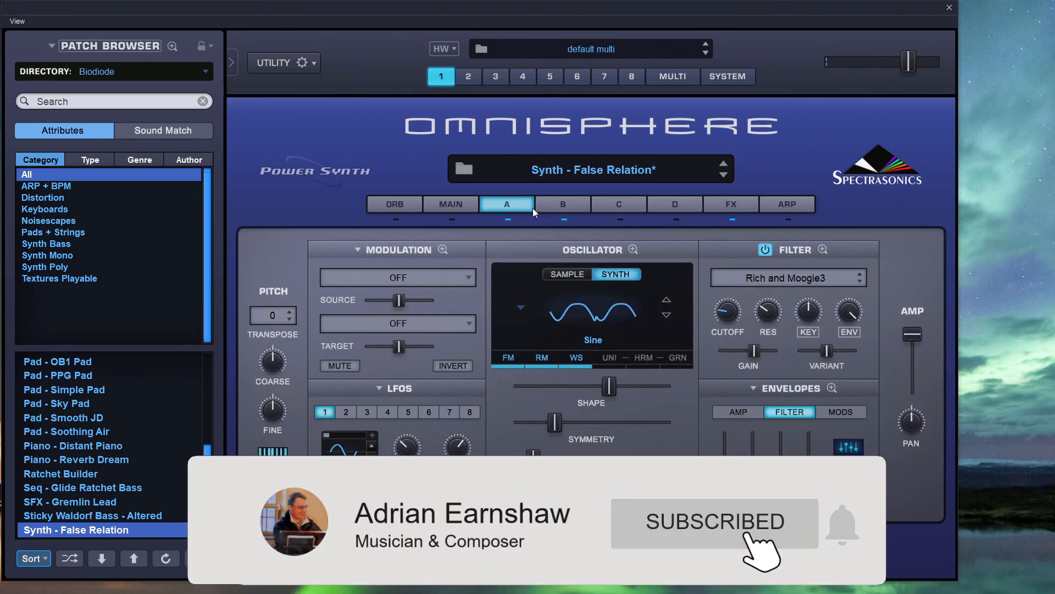
left_click(578, 356)
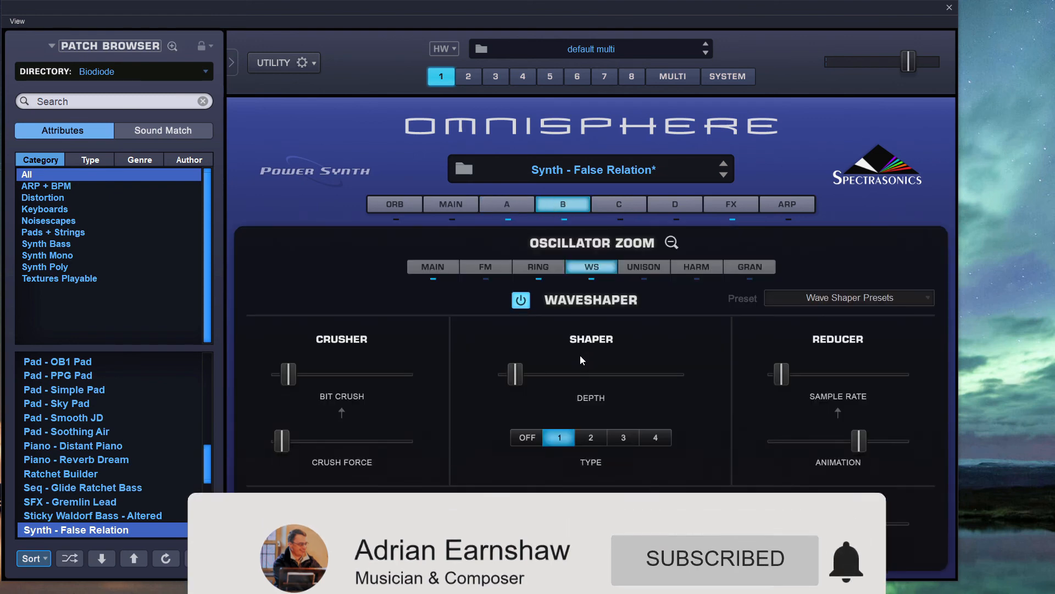
- Inspect layer B's ring modulation settings, and compare the modulation matrix routings of layers A and B
left_click(545, 271)
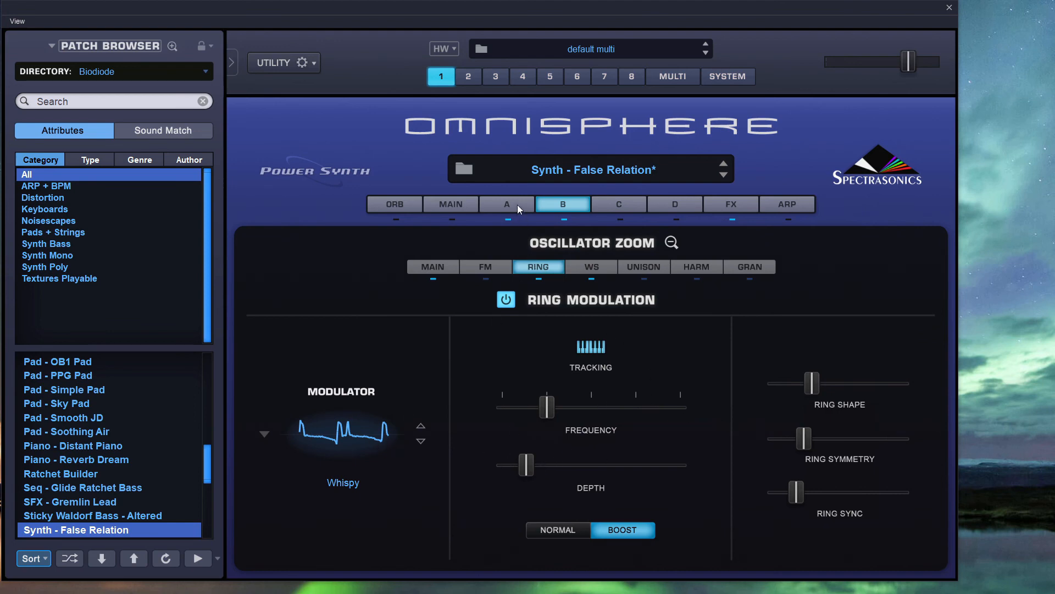
left_click(669, 243)
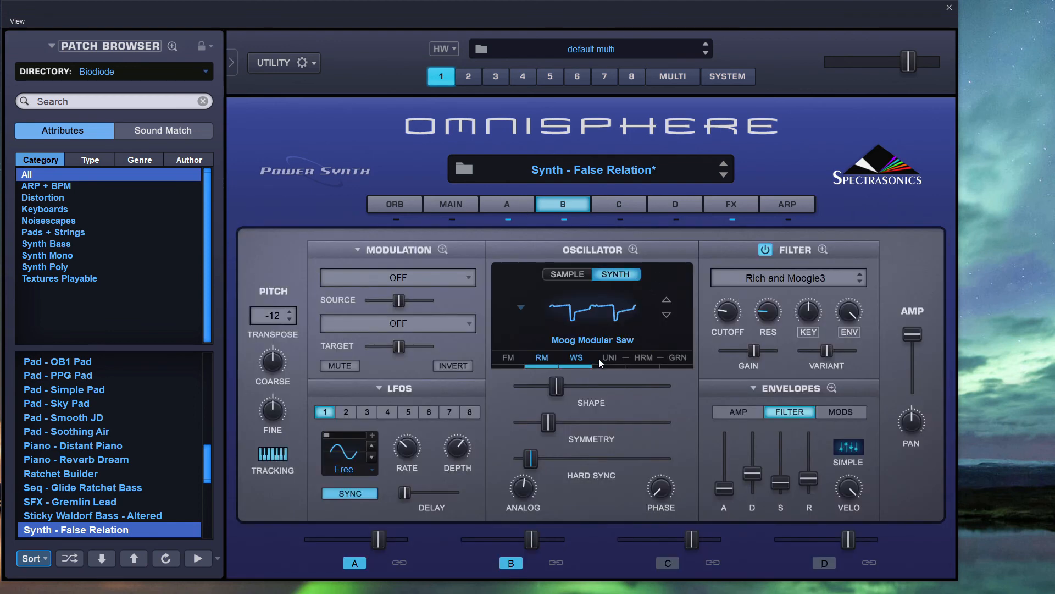
left_click(443, 250)
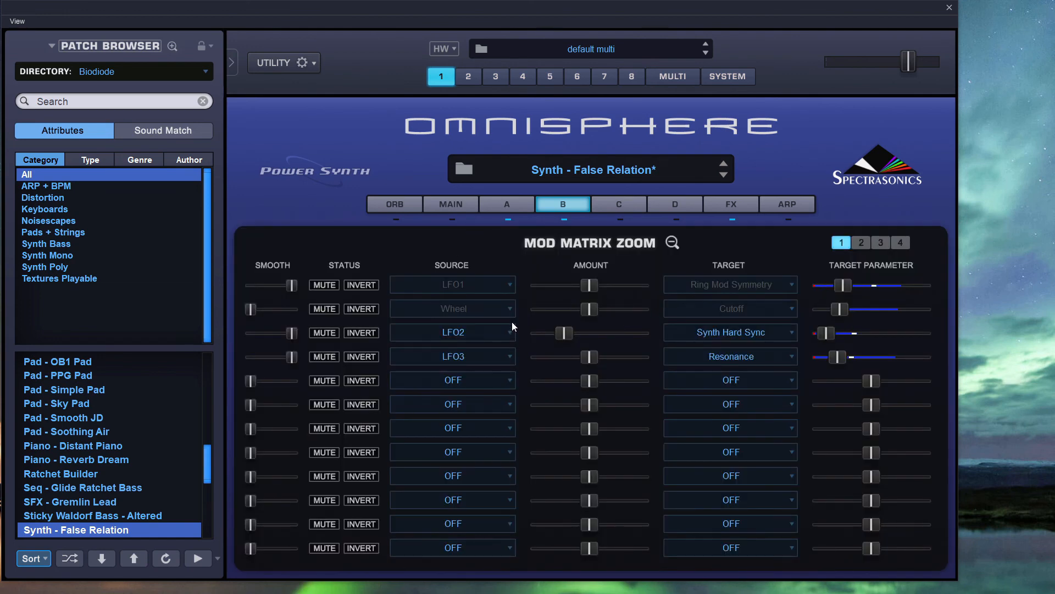
left_click(513, 209)
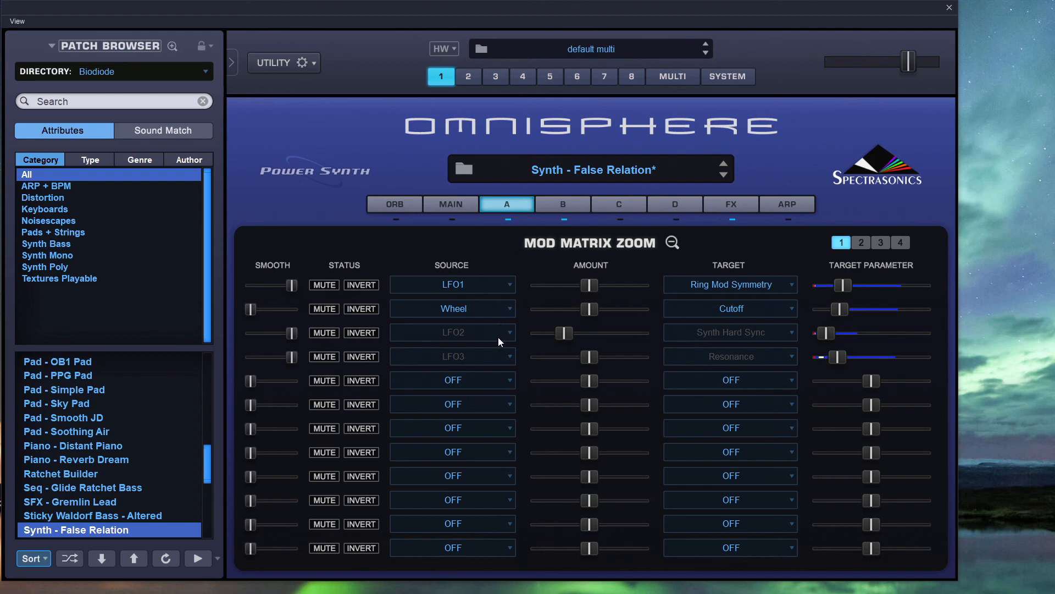
left_click(552, 204)
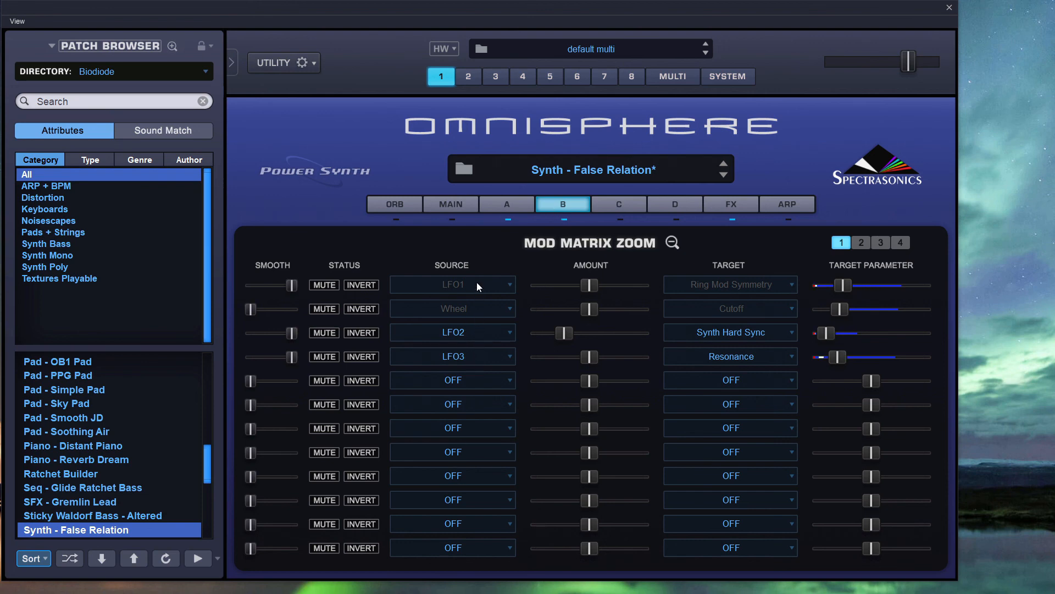
left_click(515, 204)
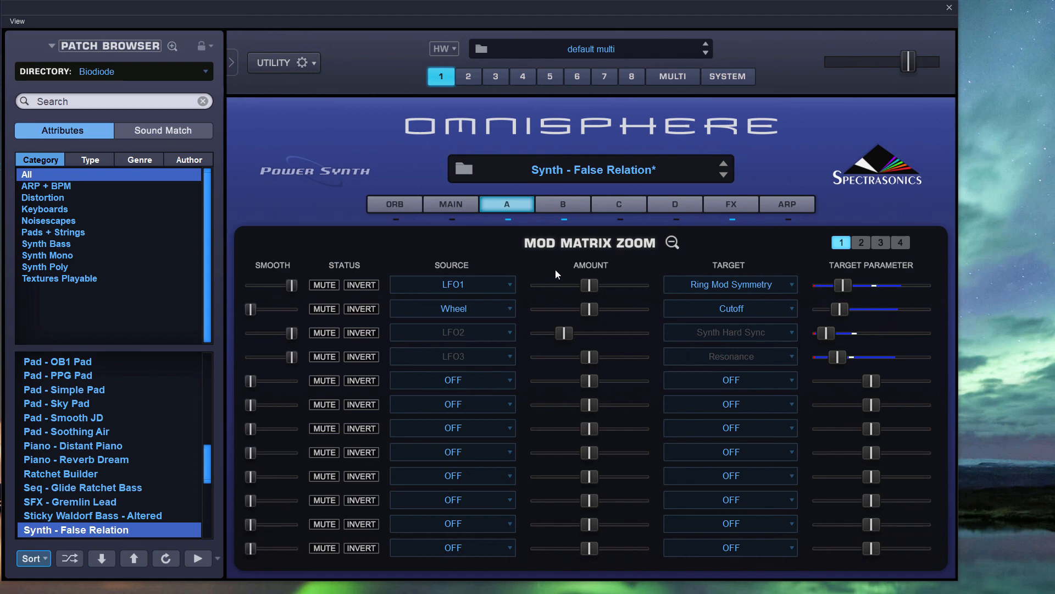
left_click(569, 206)
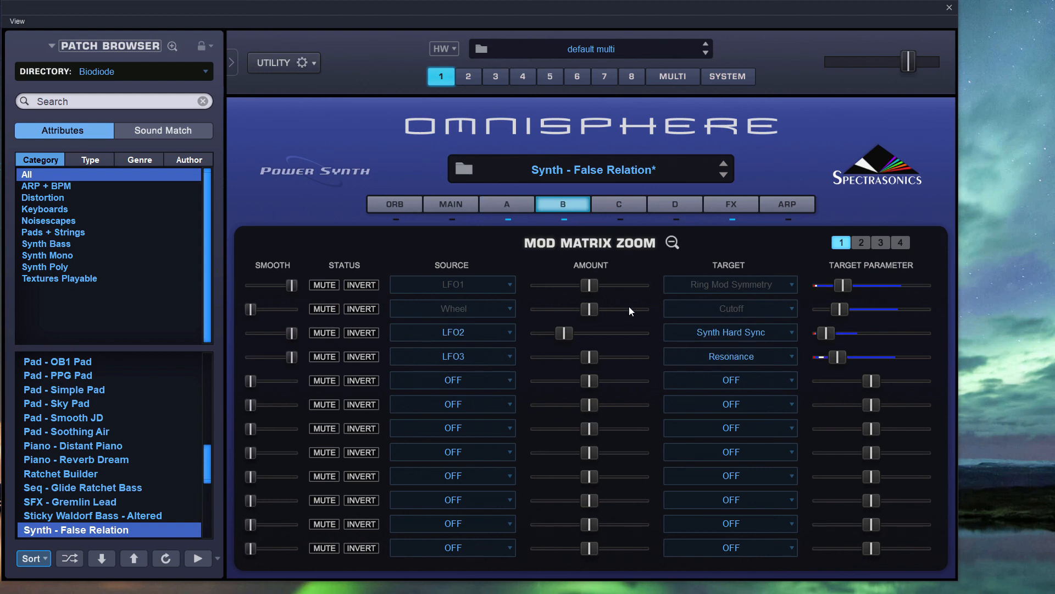
left_click(671, 243)
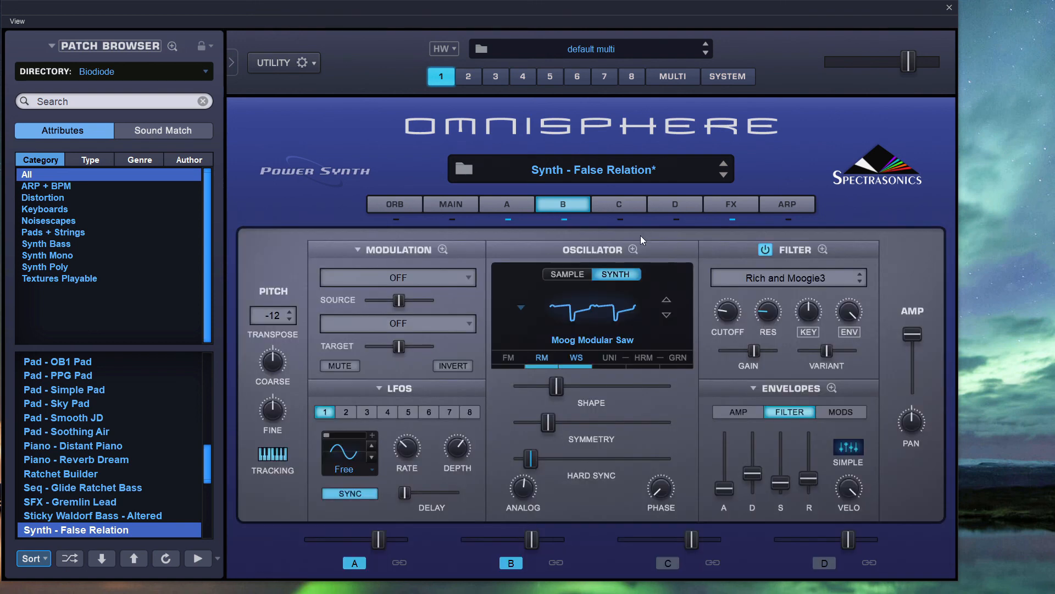
- Reopen layer B's modulation matrix, and raise the Wheel-to-Cutoff routing's smoothing to maximum and return it to minimum
left_click(443, 249)
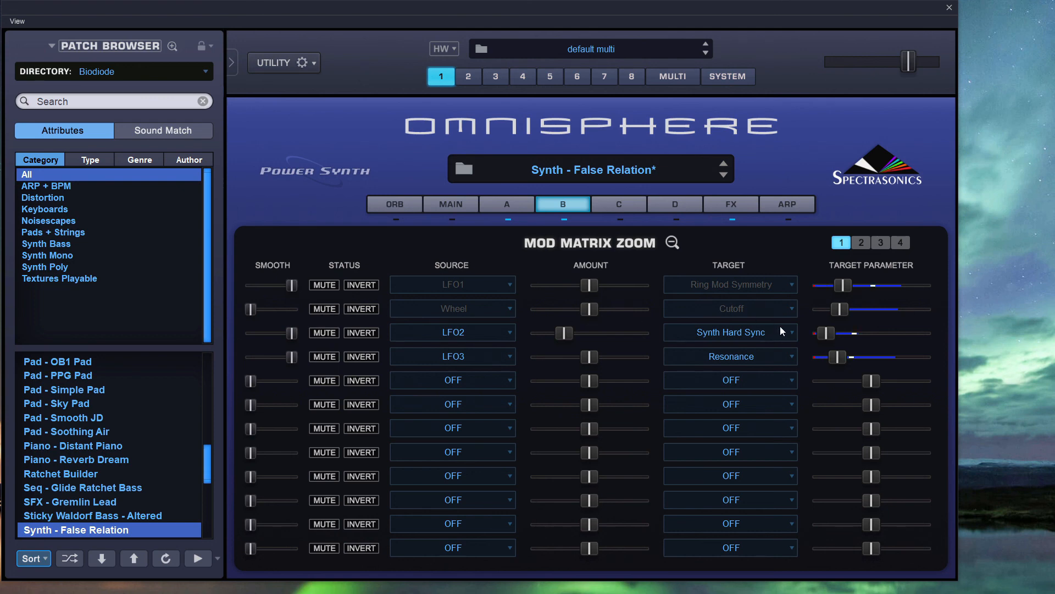
left_click_drag(252, 312, 303, 308)
left_click_drag(289, 305, 249, 308)
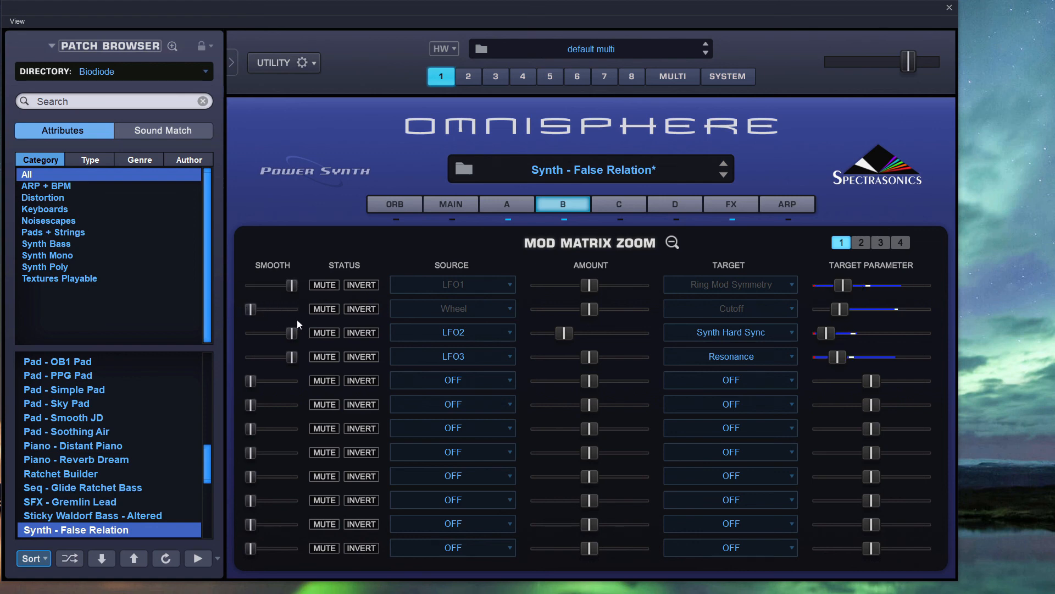